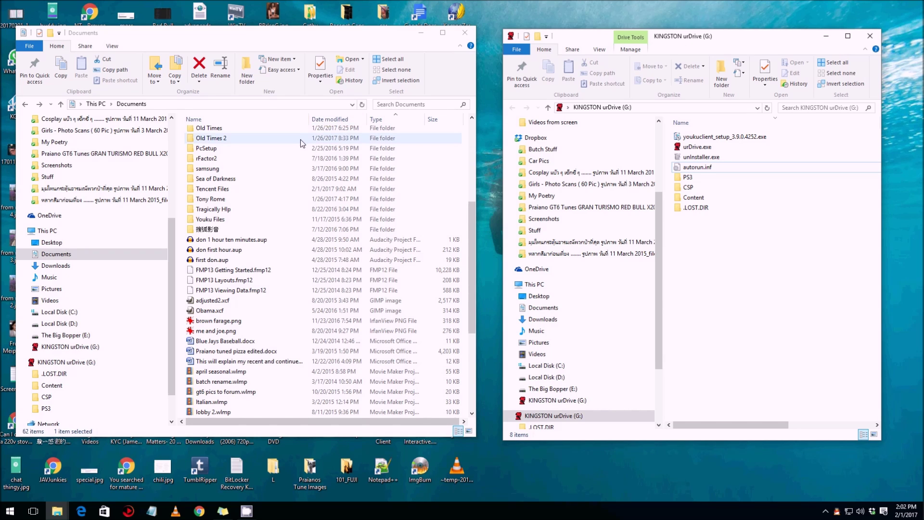
{"action": "left_click", "coordinate": [208, 37]}
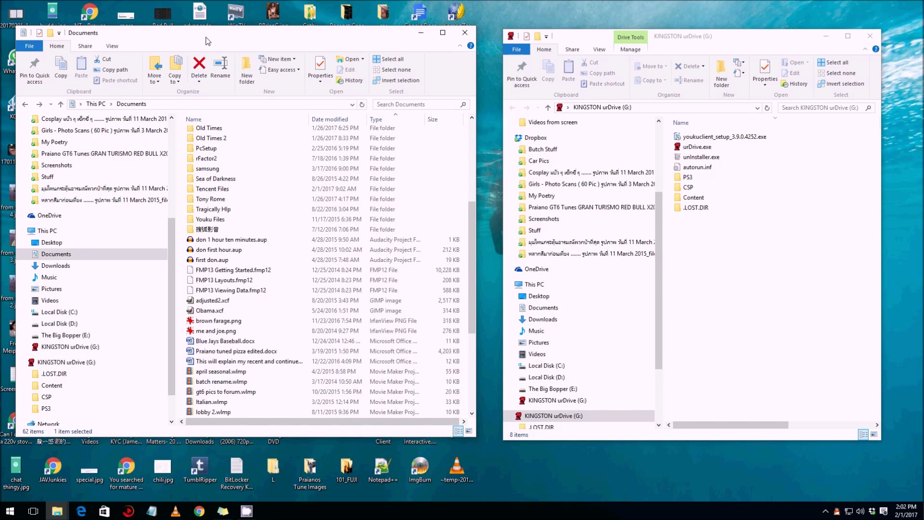
{"action": "left_click_drag", "start_coordinate": [208, 40], "coordinate": [200, 44]}
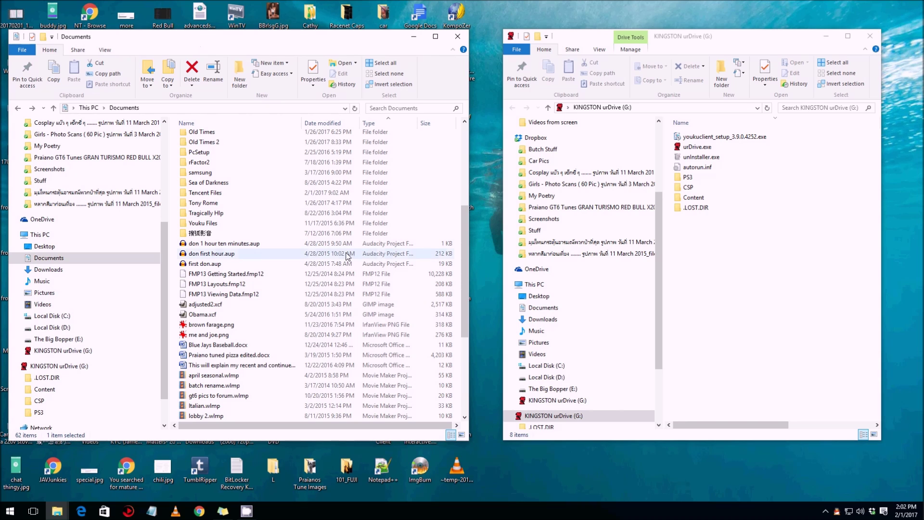
{"action": "left_click", "coordinate": [784, 45]}
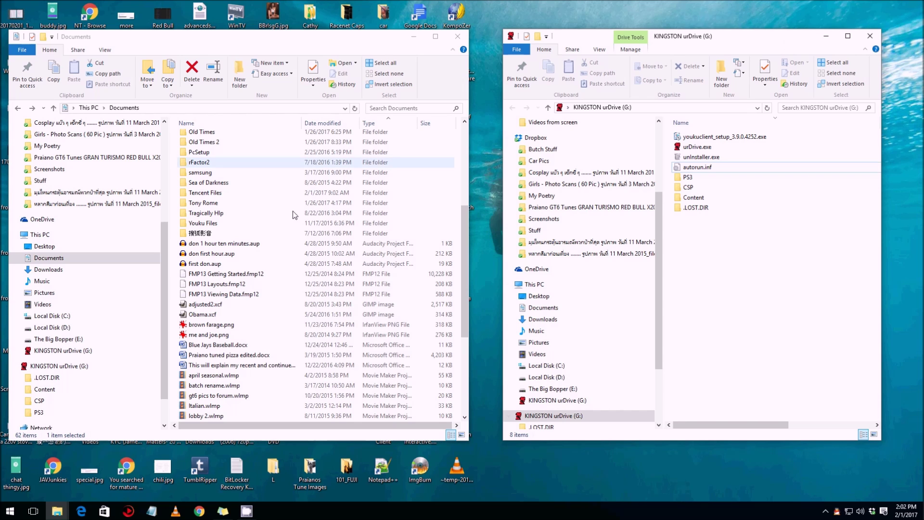
{"action": "mouse_move", "coordinate": [58, 515]}
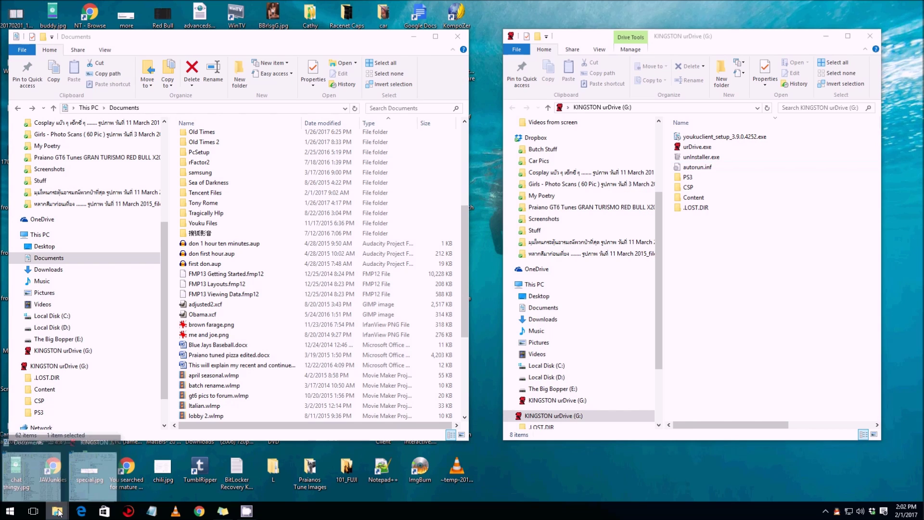
{"action": "right_click", "coordinate": [57, 511]}
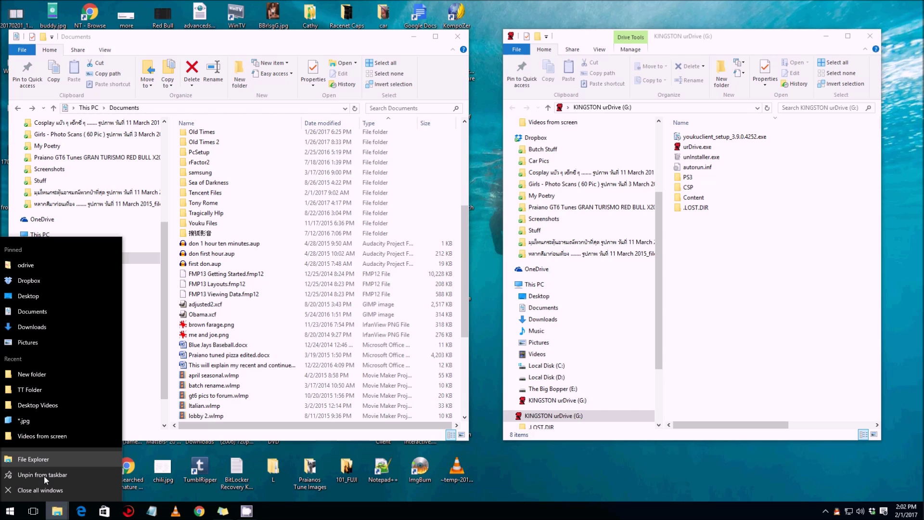
{"action": "left_click", "coordinate": [800, 37]}
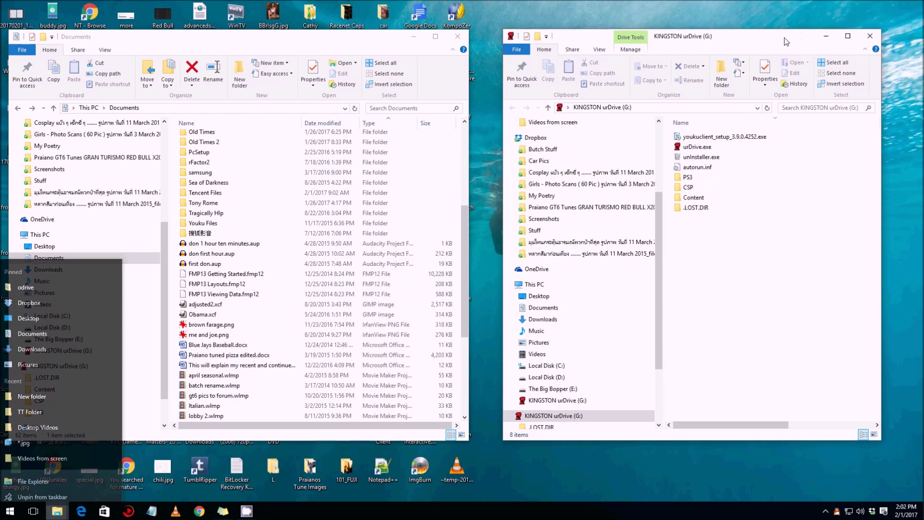
{"action": "left_click_drag", "start_coordinate": [786, 43], "coordinate": [785, 42]}
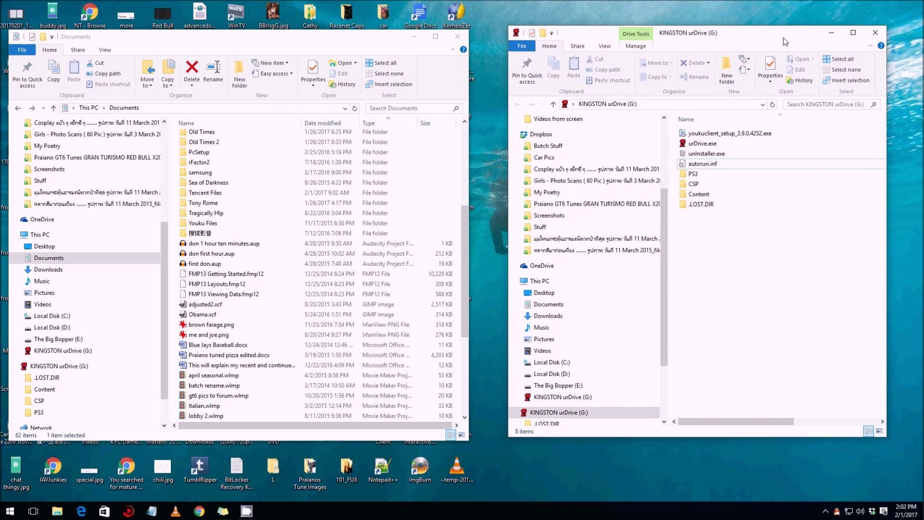
{"action": "left_click", "coordinate": [239, 46]}
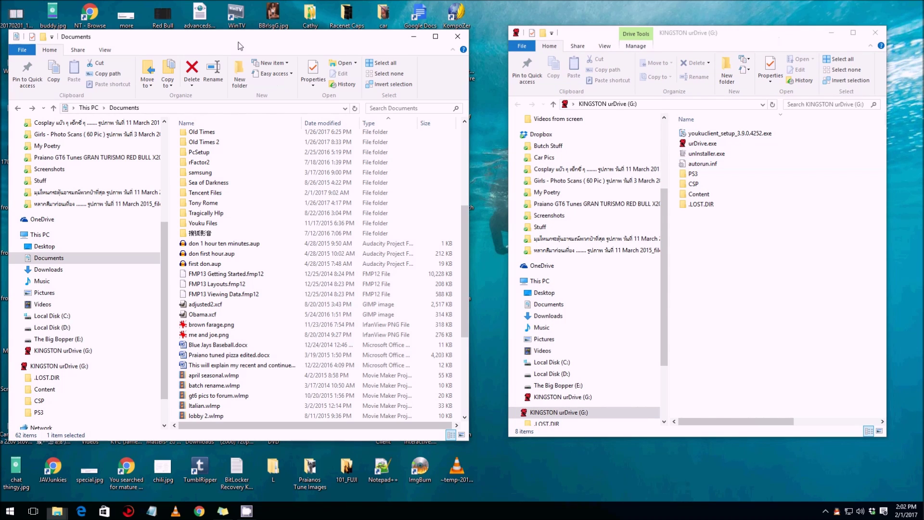
Create a new folder at the root of the KINGSTON urDrive (G:)
{"action": "left_click", "coordinate": [695, 249]}
{"action": "right_click", "coordinate": [704, 251]}
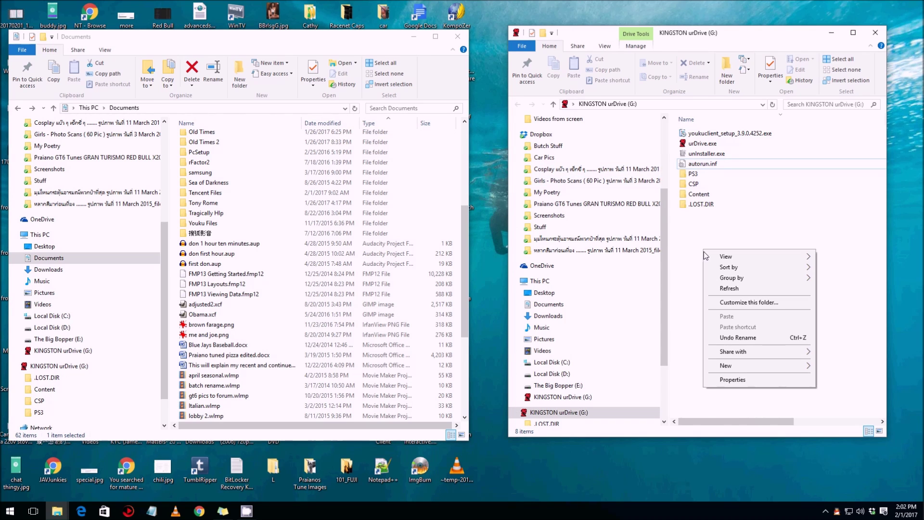
{"action": "left_click", "coordinate": [696, 238]}
{"action": "right_click", "coordinate": [697, 231]}
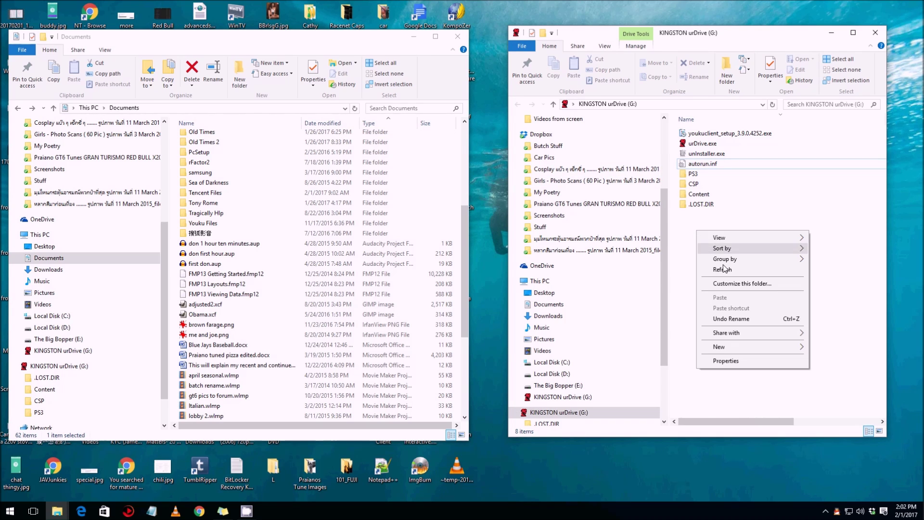
{"action": "mouse_move", "coordinate": [729, 346]}
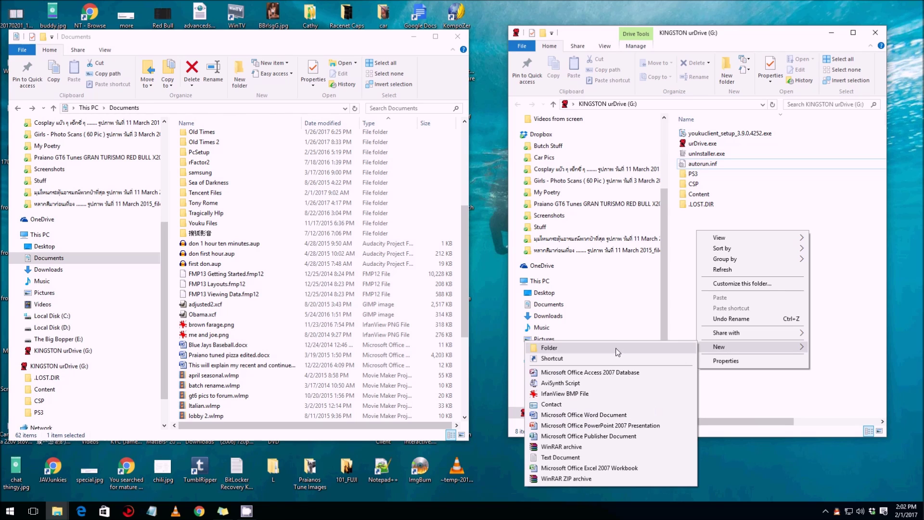
{"action": "left_click", "coordinate": [616, 348]}
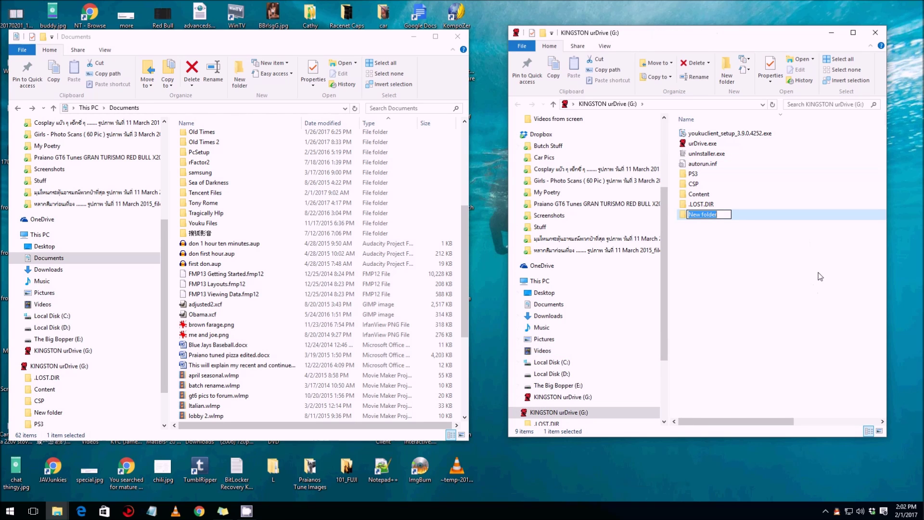
Name the new folder "Backup of PC 2017 Feb 1" and open it
{"action": "type", "text": "Backup of PC 2017"}
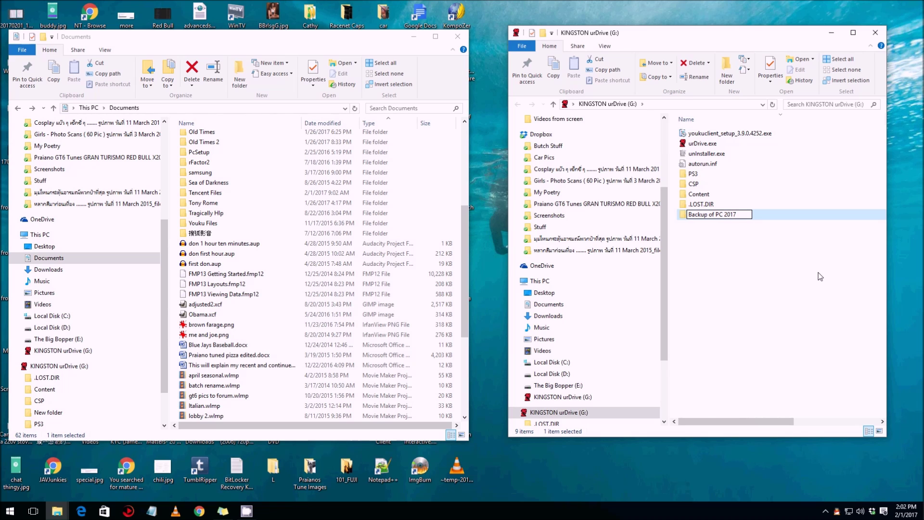
{"action": "type", "text": " 2"}
{"action": "key", "text": "BackSpace"}
{"action": "key", "text": "BackSpace"}
{"action": "type", "text": "Fre"}
{"action": "key", "text": "BackSpace"}
{"action": "key", "text": "BackSpace"}
{"action": "type", "text": "eb 1"}
{"action": "key", "text": "Return"}
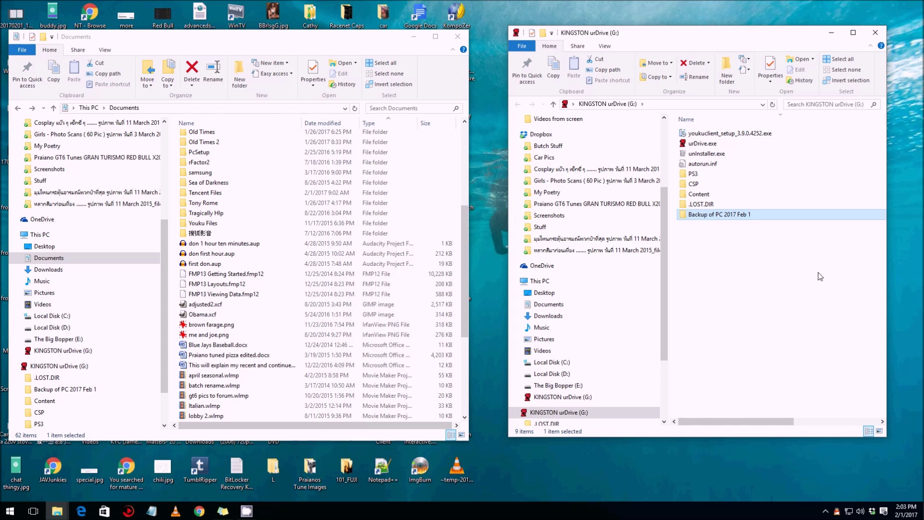
{"action": "key", "text": "Return"}
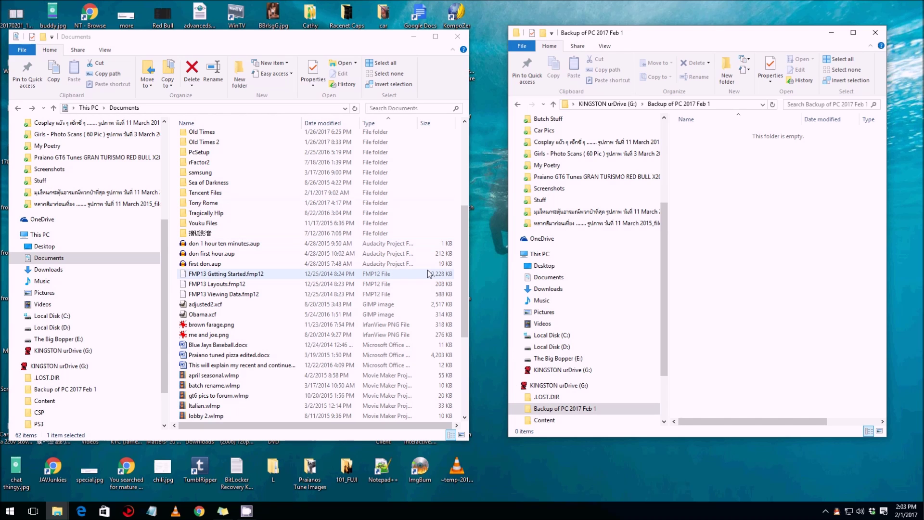
Widen the Documents window to show the full file details and open the Notes folder
{"action": "left_click_drag", "start_coordinate": [469, 294], "coordinate": [643, 293]}
{"action": "scroll", "coordinate": [537, 254], "scroll_direction": "down", "scroll_amount": 5}
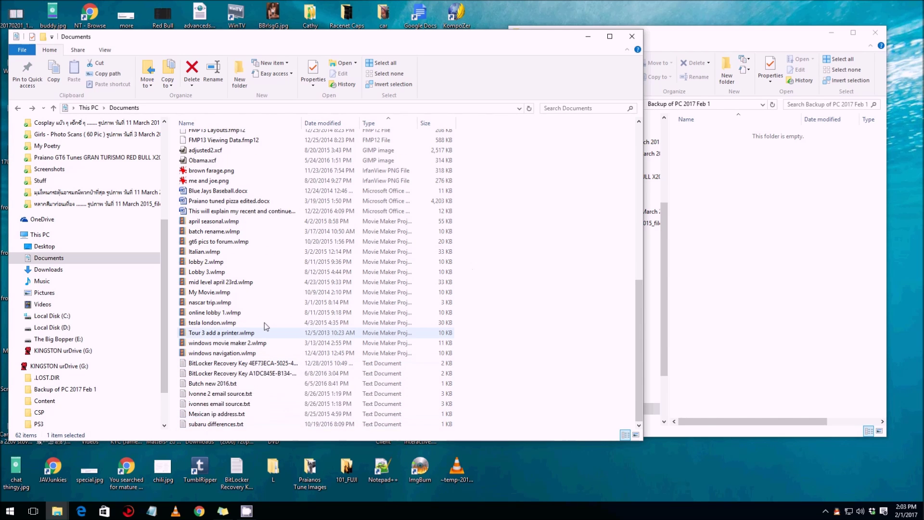
{"action": "scroll", "coordinate": [264, 322], "scroll_direction": "up", "scroll_amount": 8}
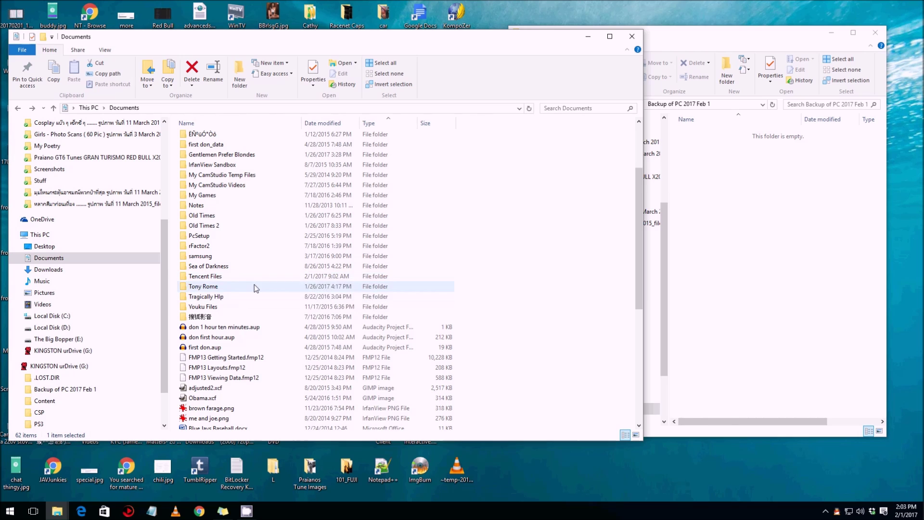
{"action": "double_click", "coordinate": [264, 206]}
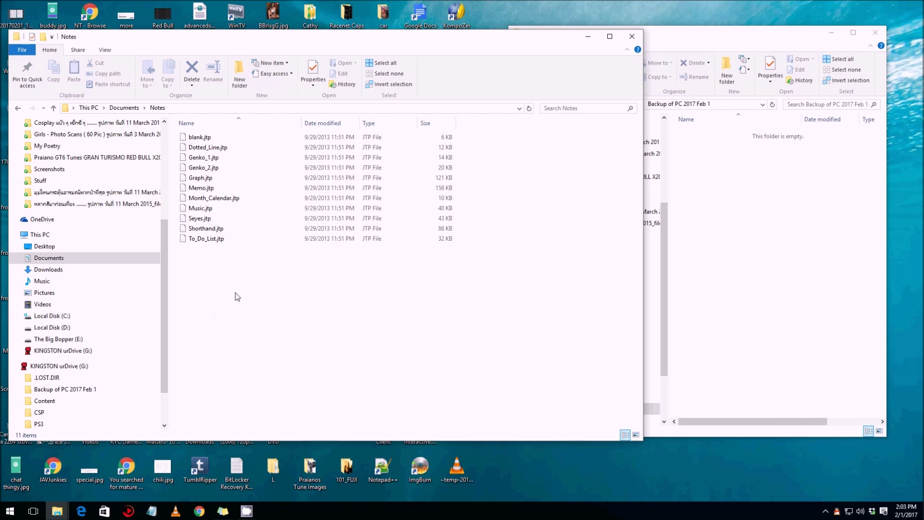
{"action": "left_click", "coordinate": [203, 140]}
{"action": "right_click", "coordinate": [202, 139]}
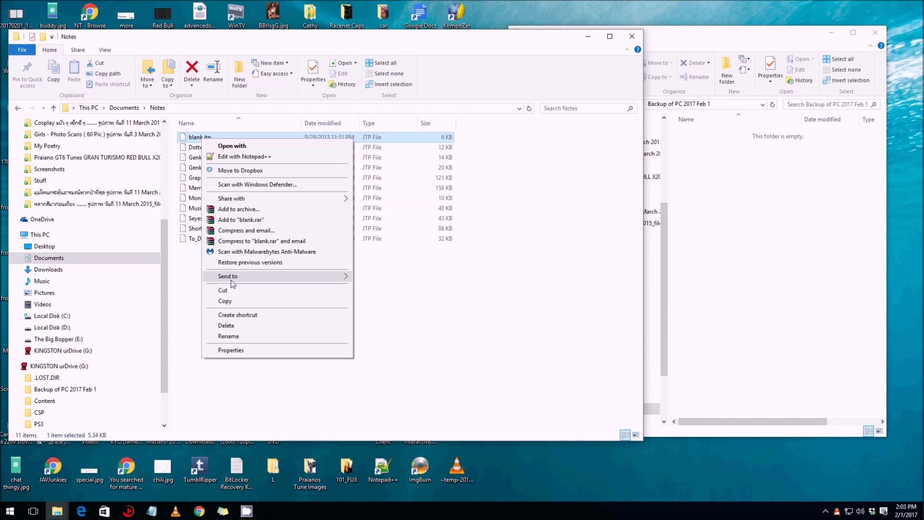
{"action": "left_click", "coordinate": [190, 309]}
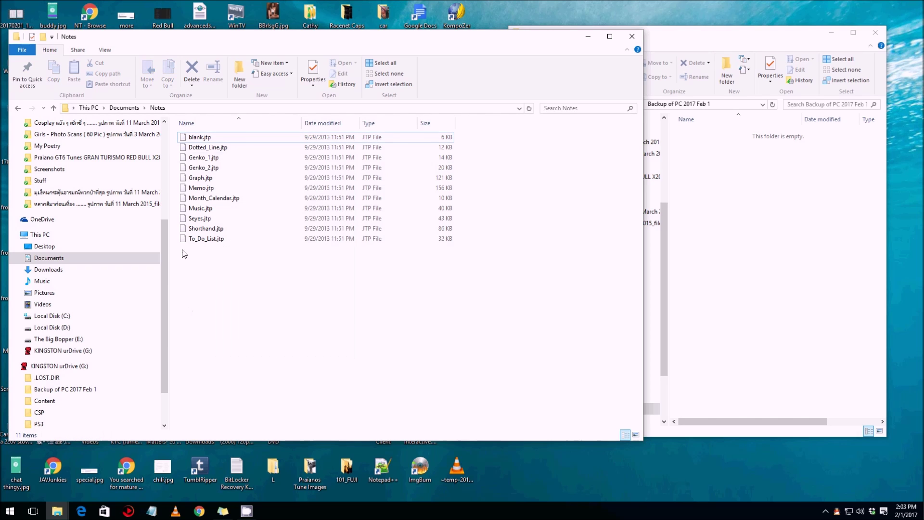
Select only blank.jtp, Genko_1.jtp, Graph.jtp and To_Do_List.jtp in the Notes folder for copying
{"action": "left_click", "coordinate": [200, 140]}
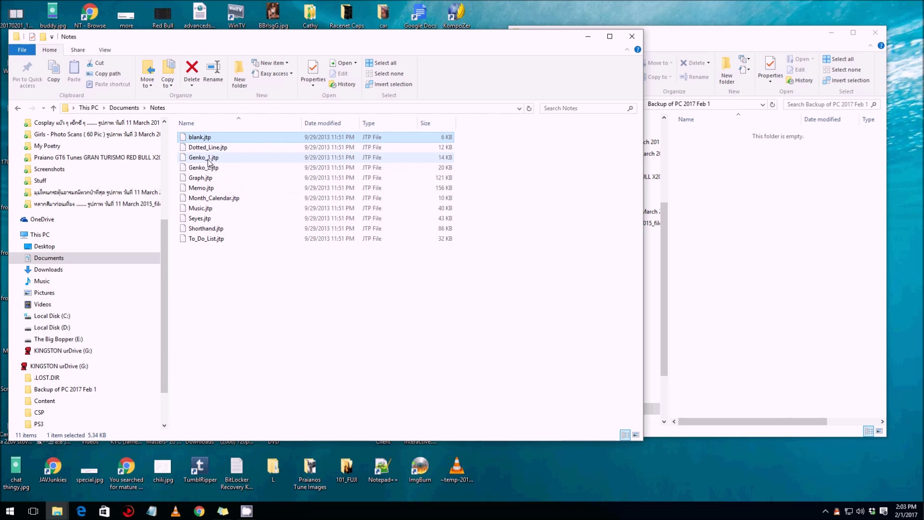
{"action": "left_click", "coordinate": [208, 161], "text": "ctrl"}
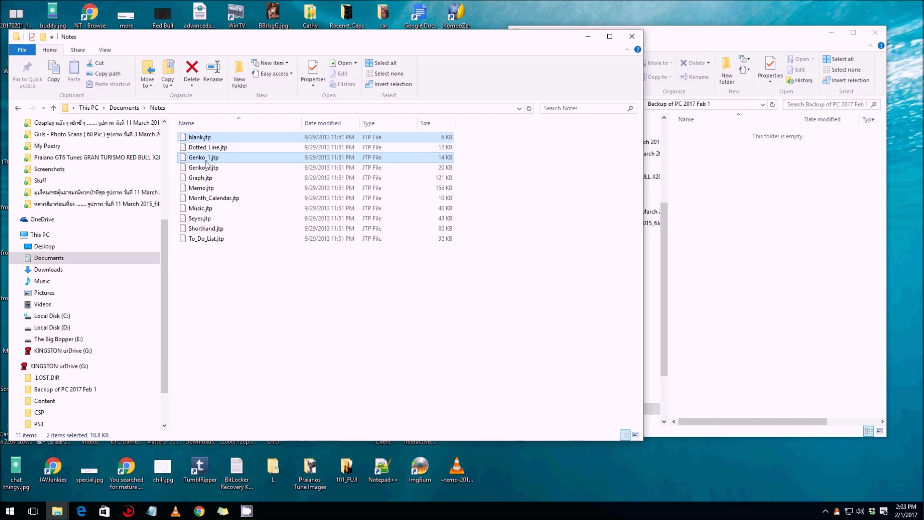
{"action": "left_click", "coordinate": [207, 180], "text": "ctrl"}
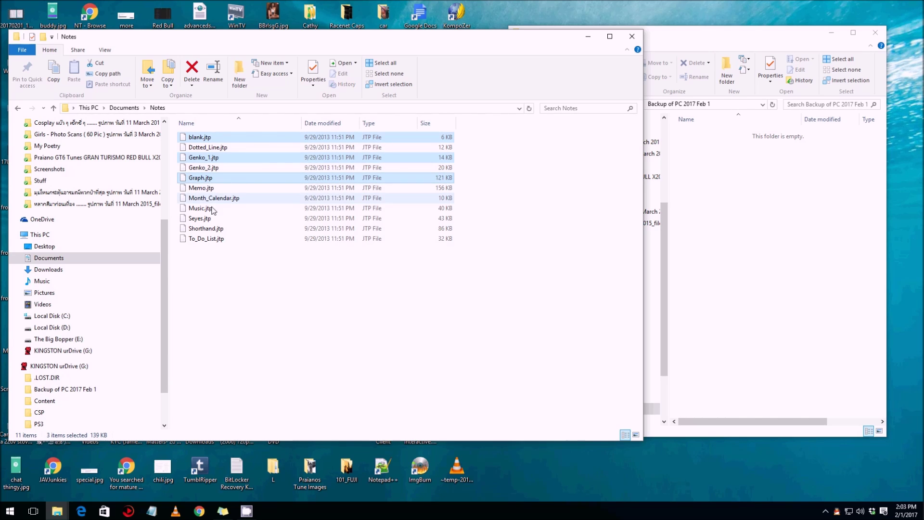
{"action": "left_click", "coordinate": [214, 242], "text": "ctrl"}
{"action": "right_click", "coordinate": [213, 241]}
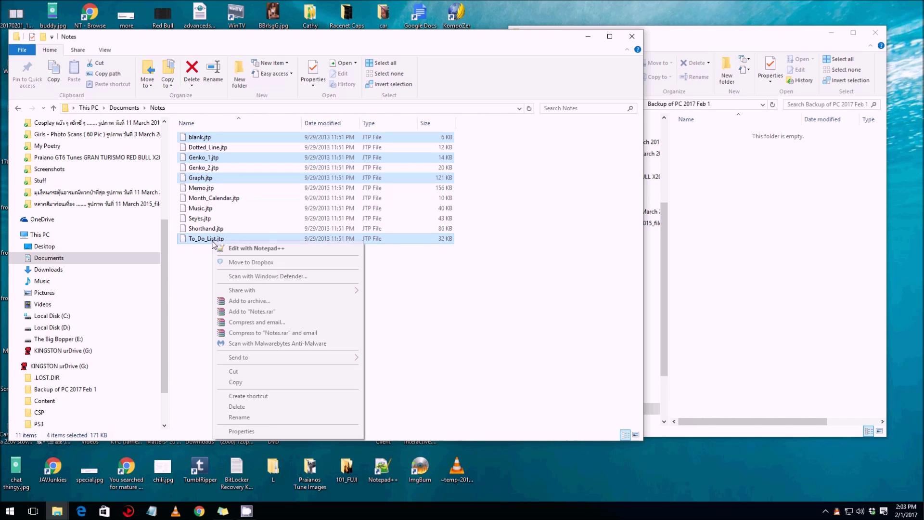
{"action": "left_click", "coordinate": [240, 382]}
Copy all files in the Notes folder, blank.jtp through To_Do_List.jtp, into the Backup of PC 2017 Feb 1 folder
{"action": "left_click", "coordinate": [204, 137]}
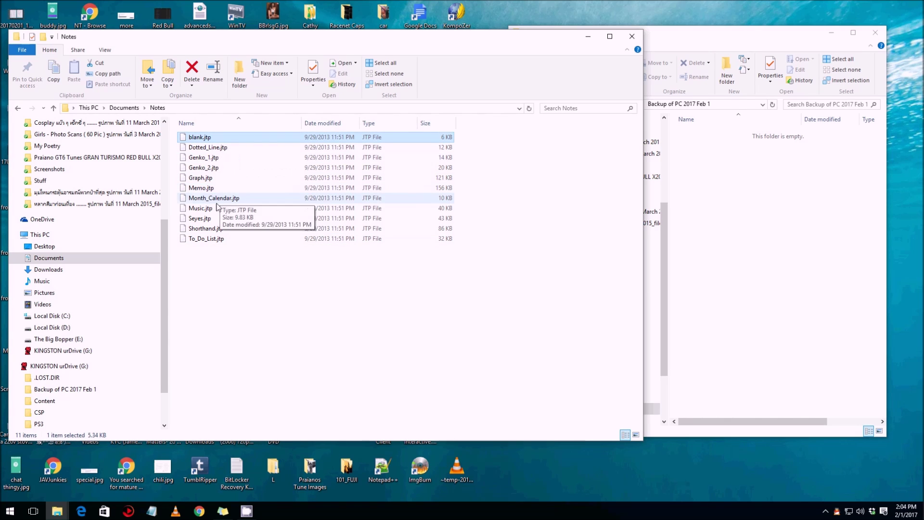
{"action": "left_click", "coordinate": [205, 239], "text": "shift"}
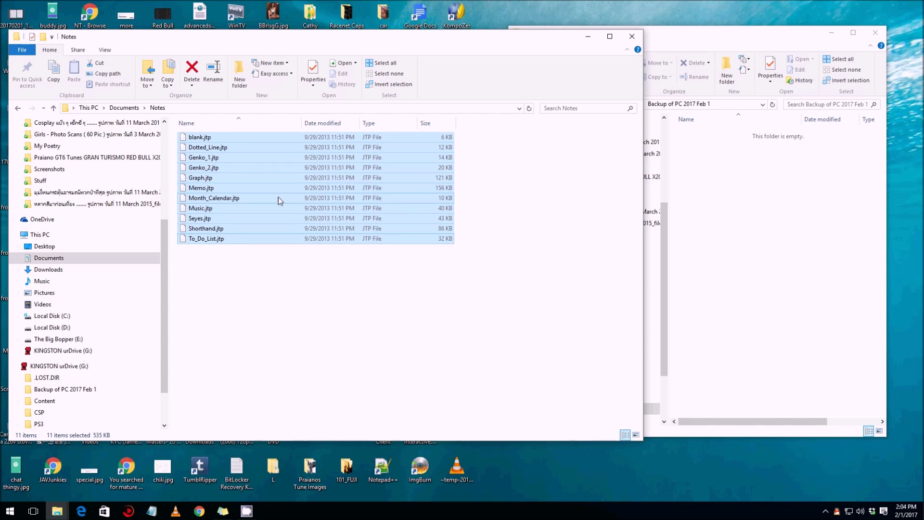
{"action": "right_click", "coordinate": [257, 177]}
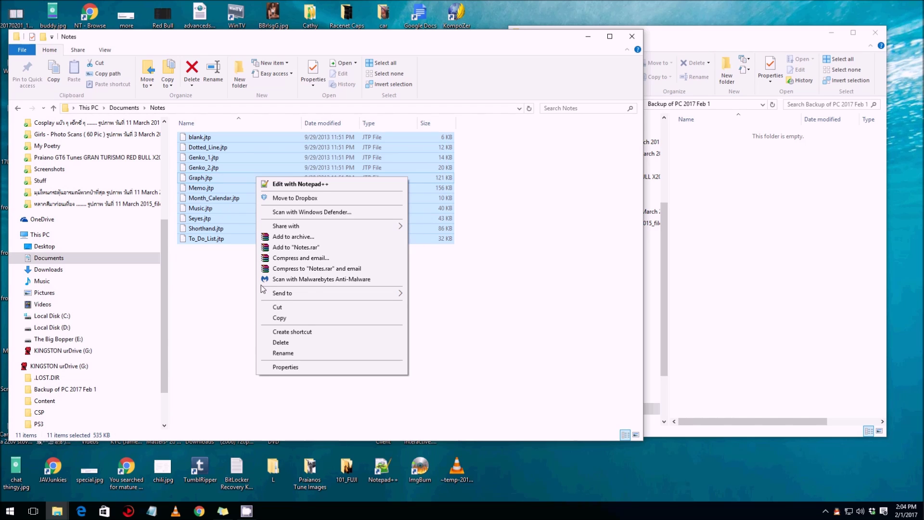
{"action": "left_click", "coordinate": [288, 319]}
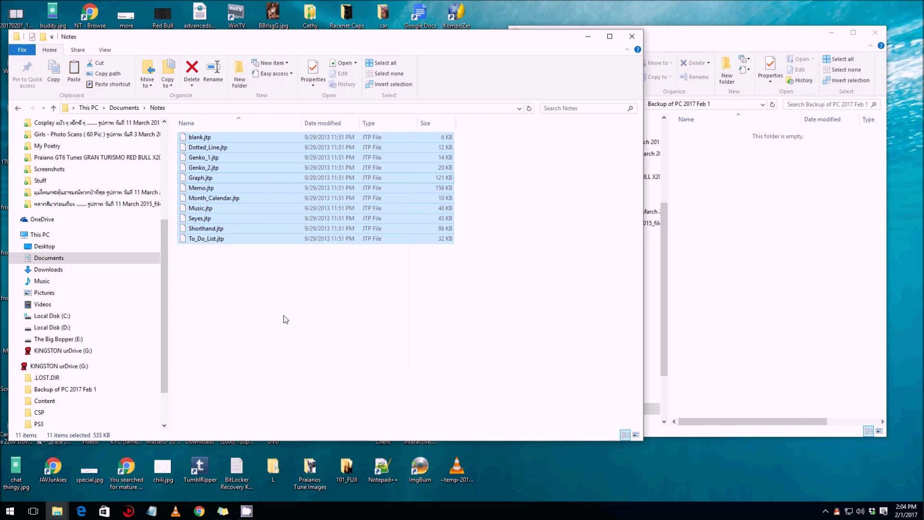
{"action": "right_click", "coordinate": [725, 261]}
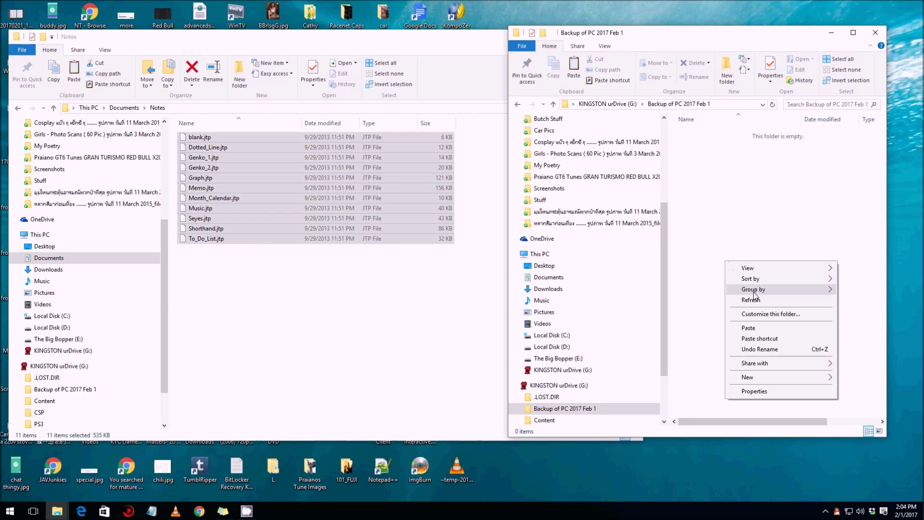
{"action": "left_click", "coordinate": [755, 329]}
{"action": "left_click", "coordinate": [757, 332]}
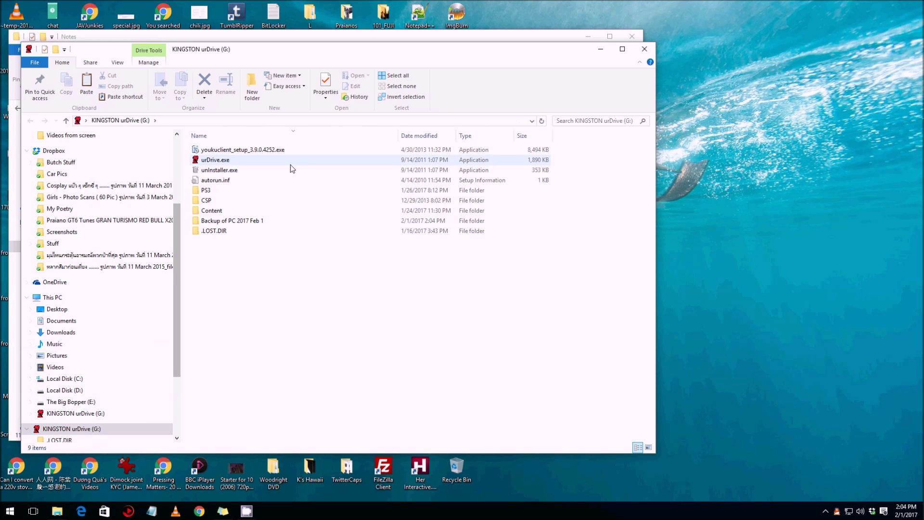
Open the Backup of PC 2017 Feb 1 folder on the KINGSTON drive and place its narrowed window beside the Notes window
{"action": "left_click_drag", "start_coordinate": [542, 49], "coordinate": [784, 55]}
{"action": "left_click_drag", "start_coordinate": [896, 227], "coordinate": [774, 238]}
{"action": "double_click", "coordinate": [477, 226]}
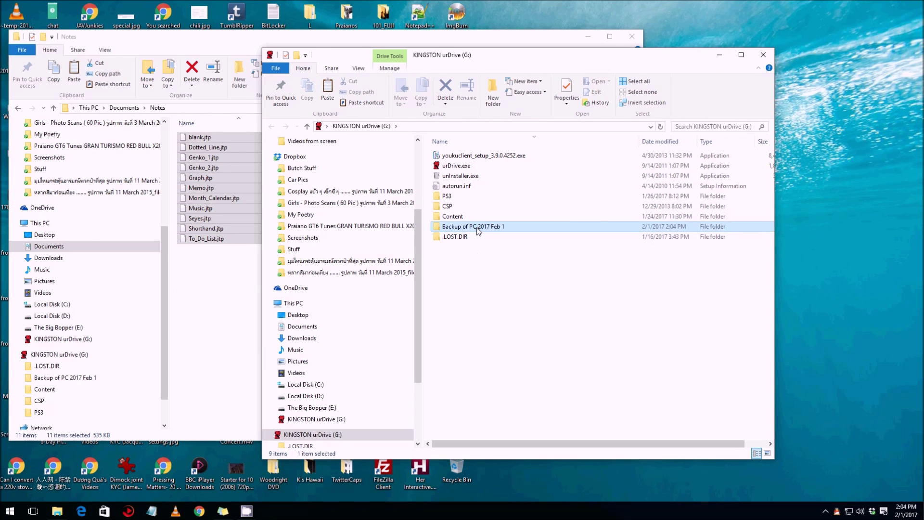
{"action": "left_click_drag", "start_coordinate": [477, 62], "coordinate": [657, 45]}
{"action": "left_click_drag", "start_coordinate": [442, 262], "coordinate": [666, 258]}
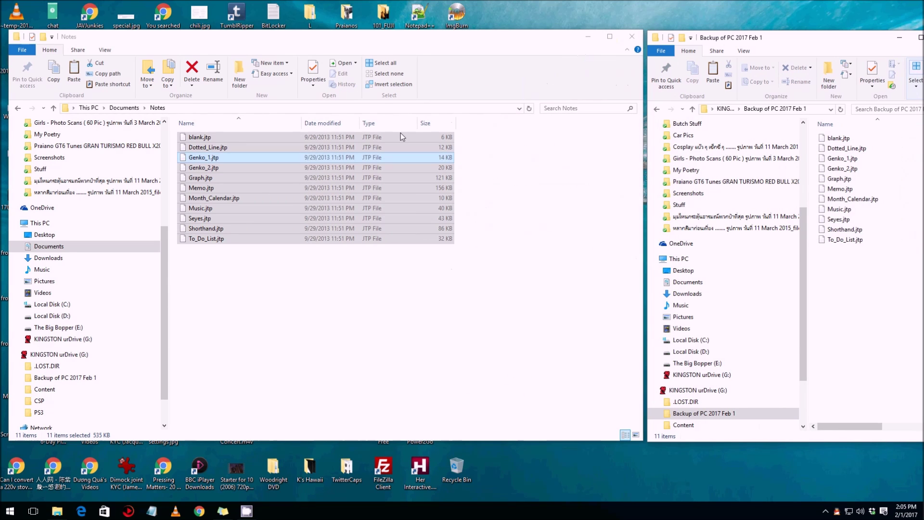
Return from the Notes folder to Documents and open the Gentlemen Prefer Blondes folder
{"action": "left_click", "coordinate": [410, 43]}
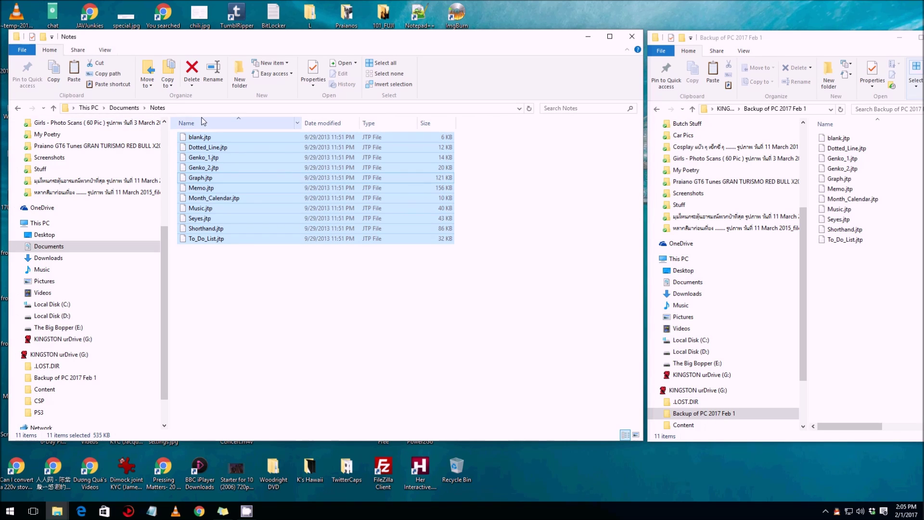
{"action": "left_click", "coordinate": [17, 109]}
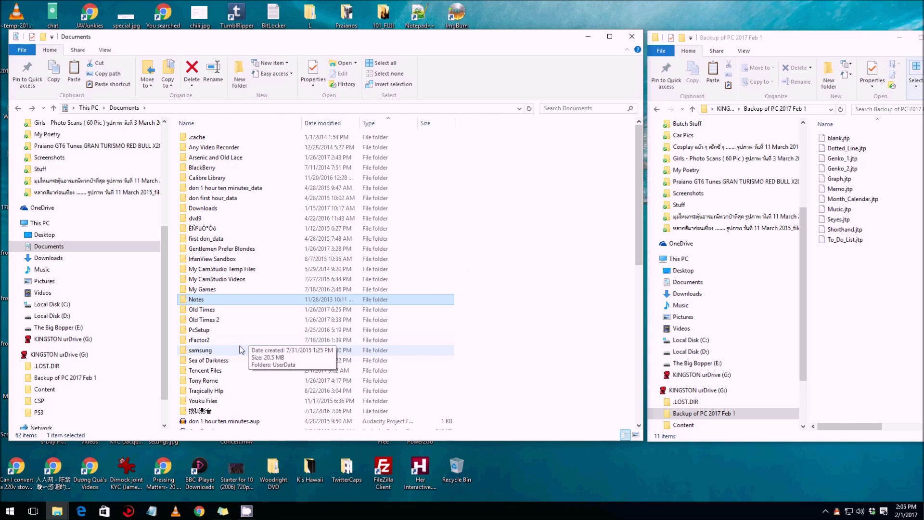
{"action": "left_click", "coordinate": [221, 250]}
{"action": "double_click", "coordinate": [221, 250]}
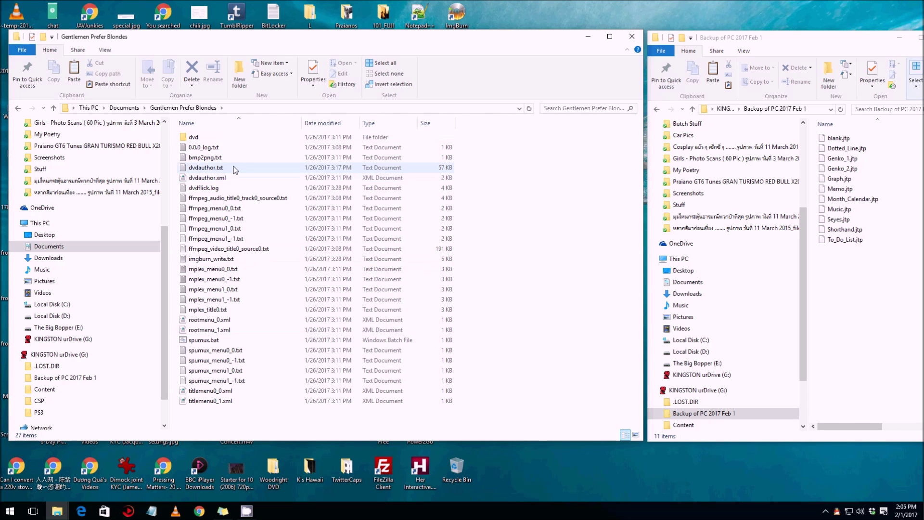
Copy the dvd folder to the clipboard, and try selecting all files from 0.0.0_log.txt through titlemenu0_1.xml before clearing the selection
{"action": "right_click", "coordinate": [182, 139]}
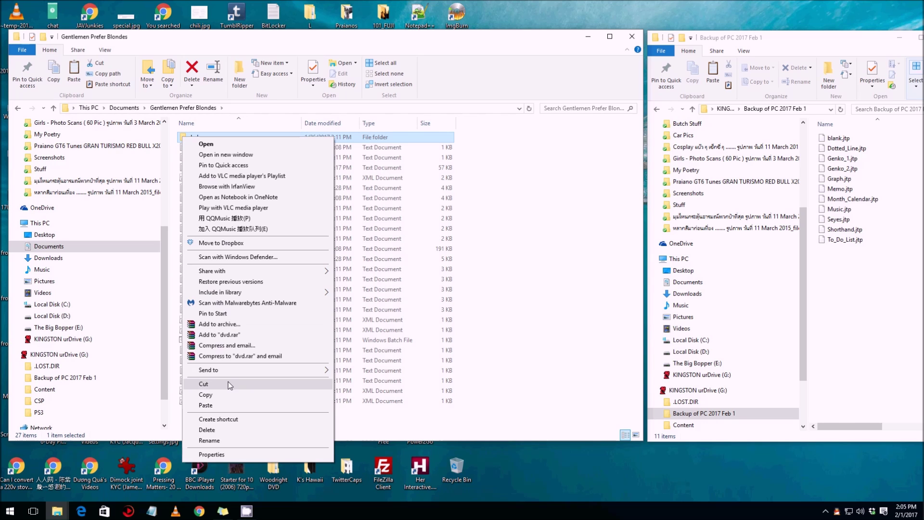
{"action": "left_click", "coordinate": [206, 394]}
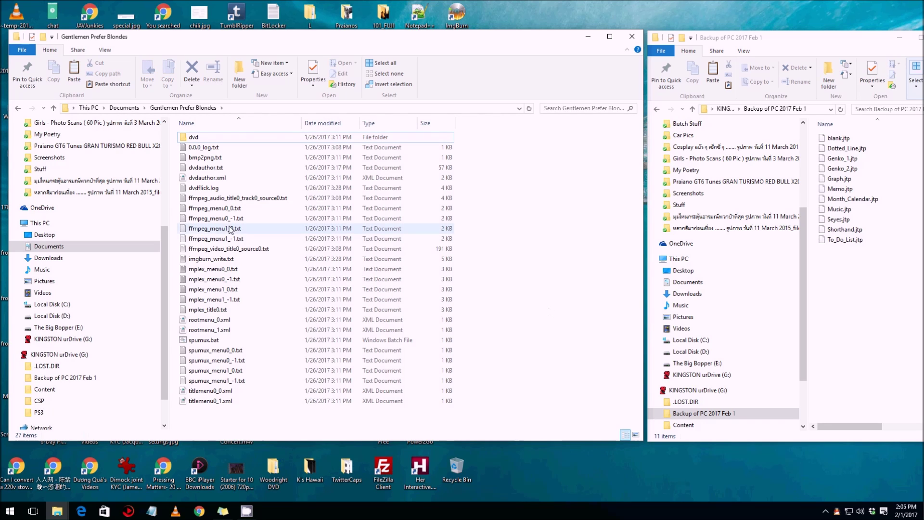
{"action": "left_click", "coordinate": [202, 147]}
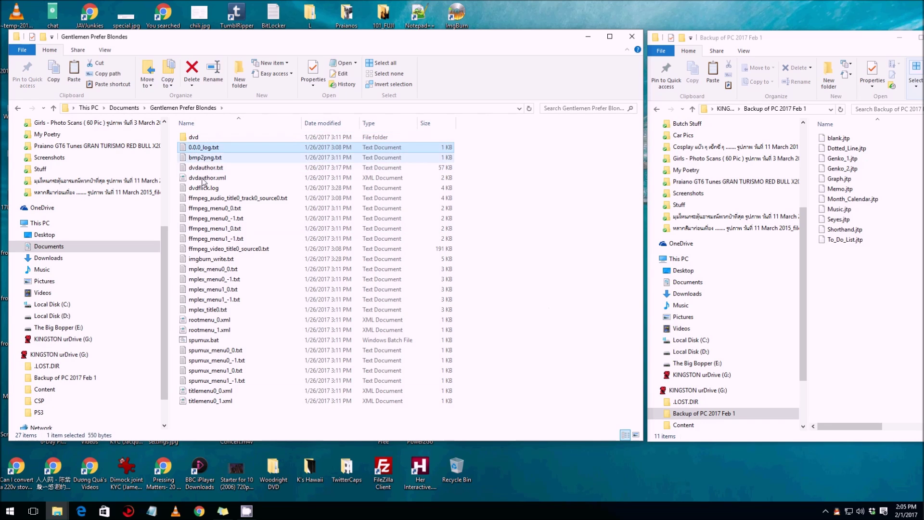
{"action": "left_click", "coordinate": [205, 403], "text": "shift"}
{"action": "left_click", "coordinate": [599, 253]}
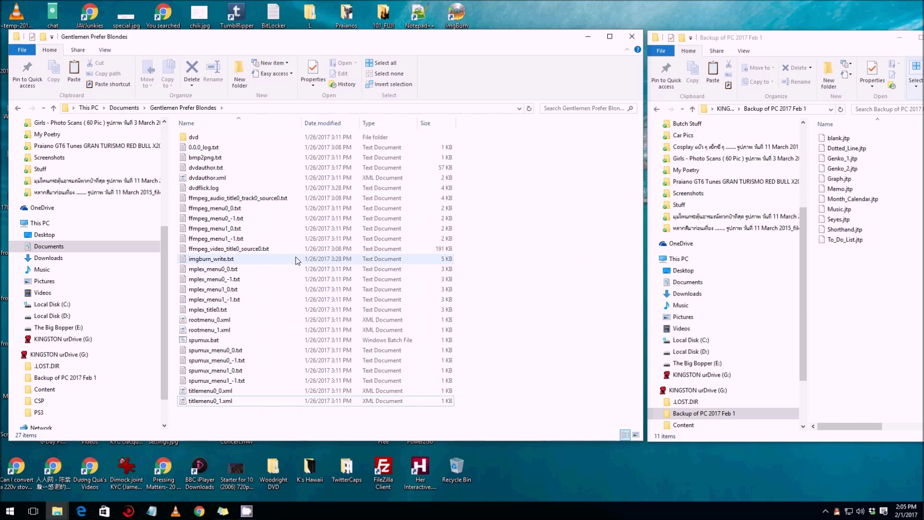
Select only ffmpeg_video_title0_source0.txt and spumux.bat together, and clear the selection
{"action": "left_click", "coordinate": [219, 249]}
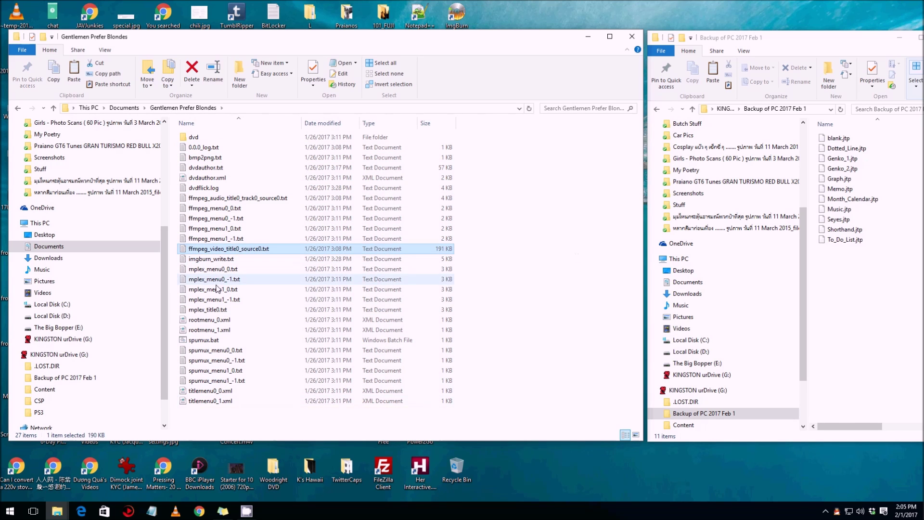
{"action": "left_click", "coordinate": [204, 341], "text": "ctrl"}
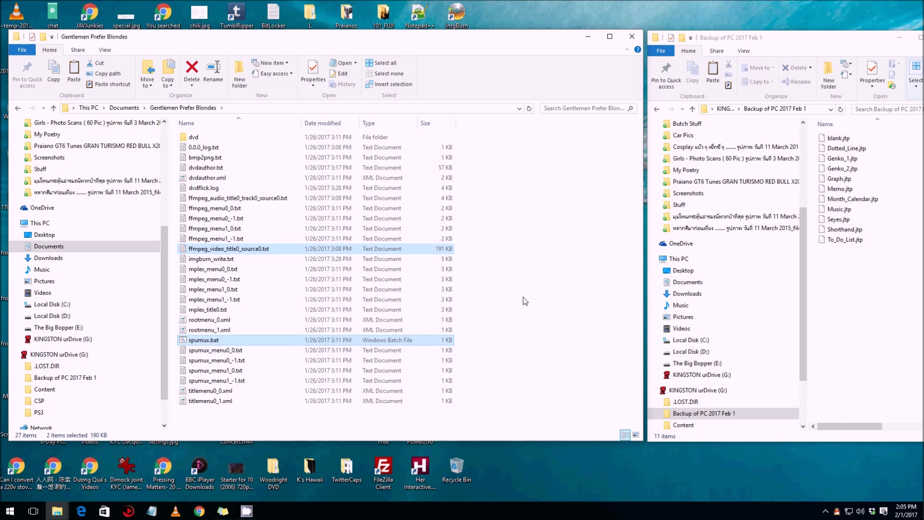
{"action": "left_click", "coordinate": [527, 222]}
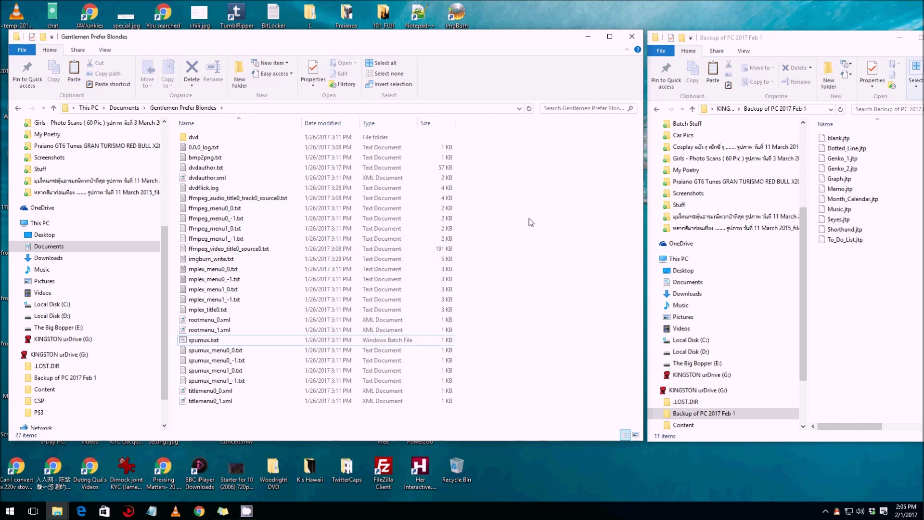
Leave the Gentlemen Prefer Blondes folder and open the DVDLogic folder inside Program Files (x86) on Local Disk (C:)
{"action": "left_click", "coordinate": [18, 109]}
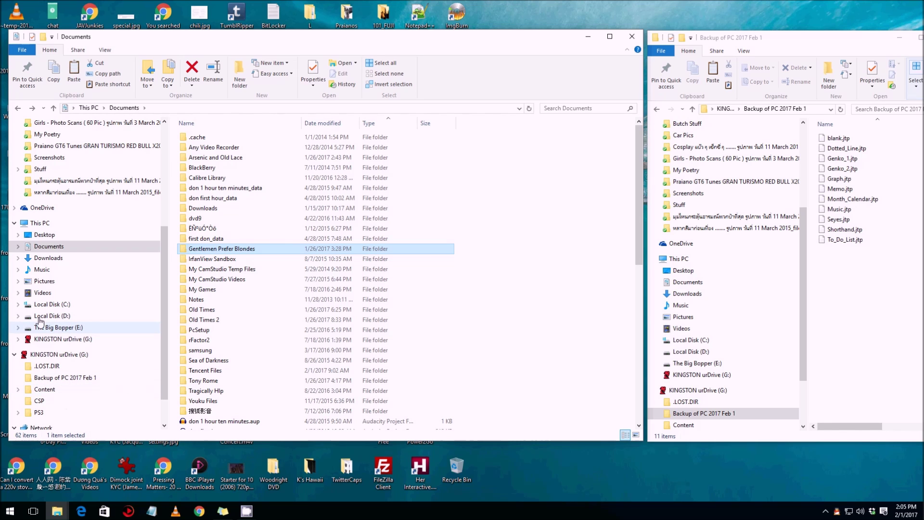
{"action": "left_click", "coordinate": [47, 305]}
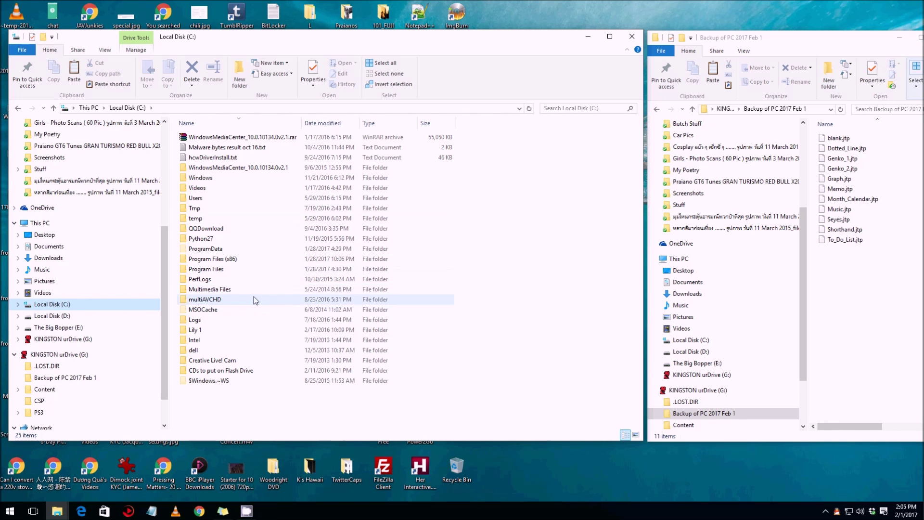
{"action": "double_click", "coordinate": [185, 259]}
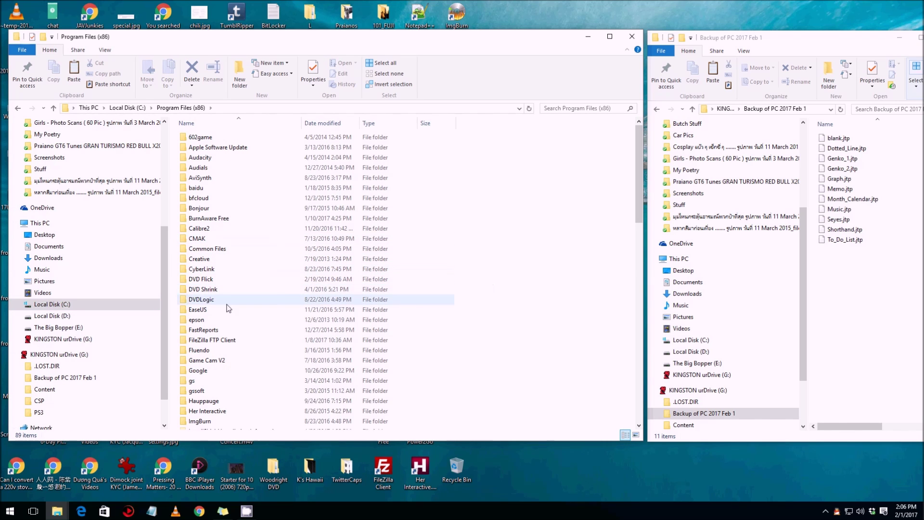
{"action": "double_click", "coordinate": [200, 301]}
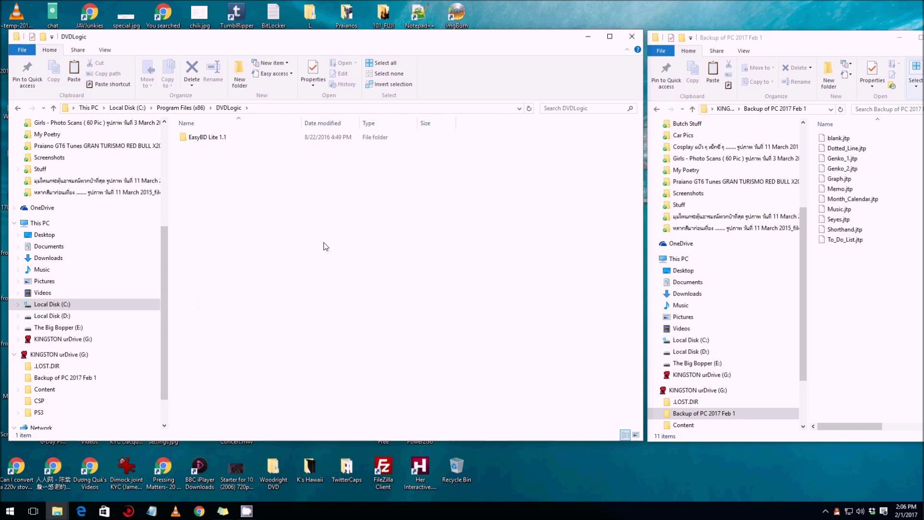
Return to the root of Local Disk (C:) and search it for all text files with *.txt
{"action": "left_click_drag", "start_coordinate": [162, 273], "coordinate": [176, 282]}
{"action": "left_click", "coordinate": [50, 294]}
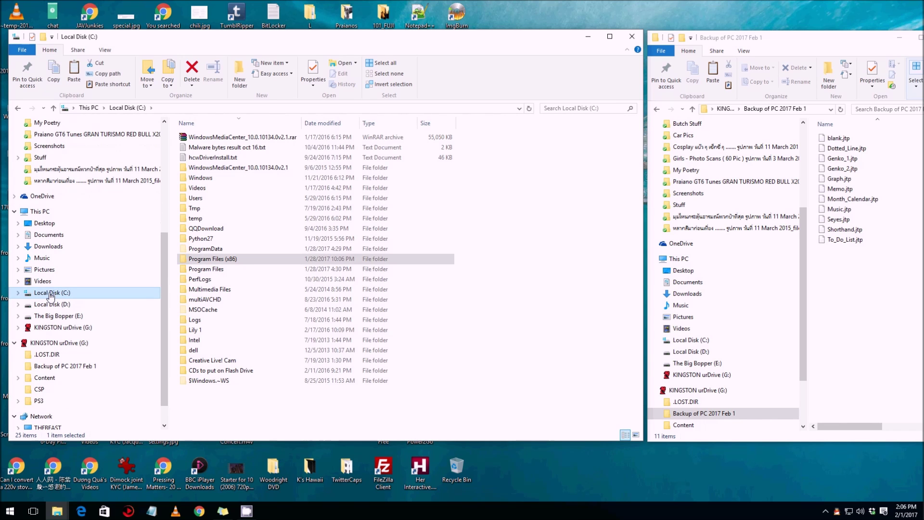
{"action": "left_click", "coordinate": [609, 109]}
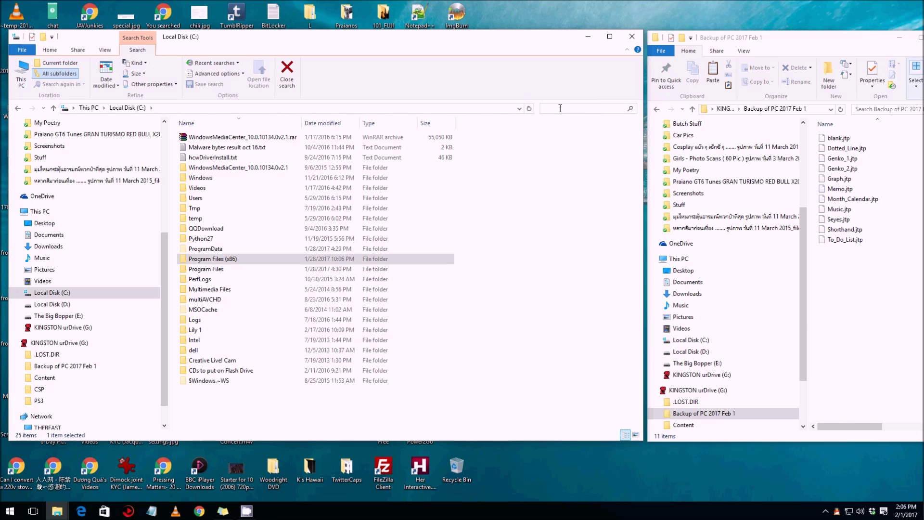
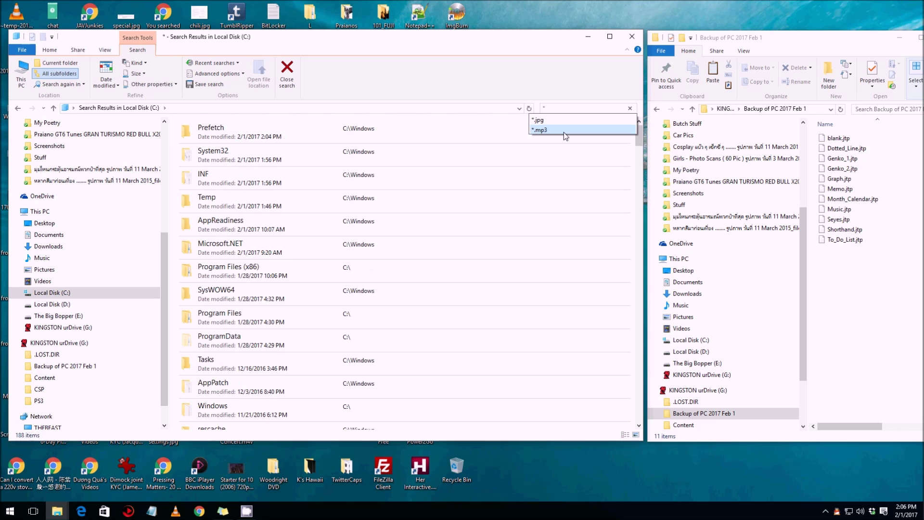
{"action": "type", "text": "."}
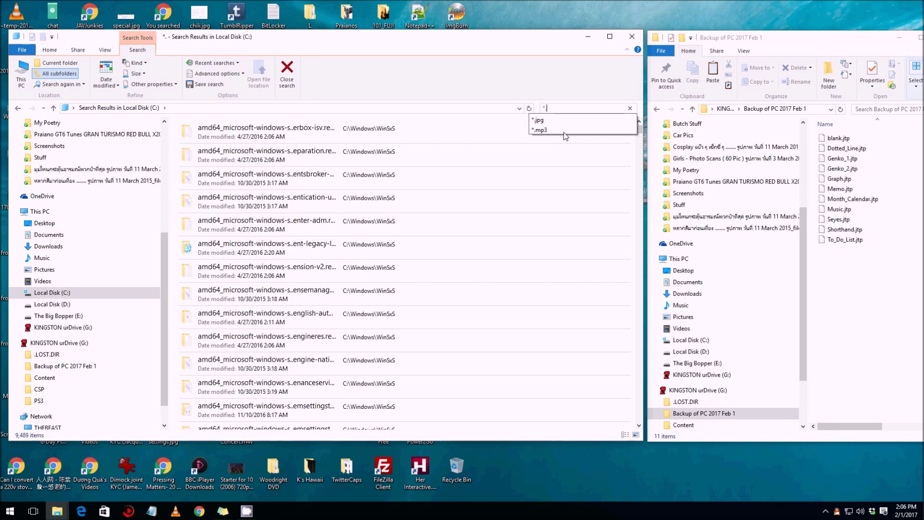
{"action": "type", "text": "txt"}
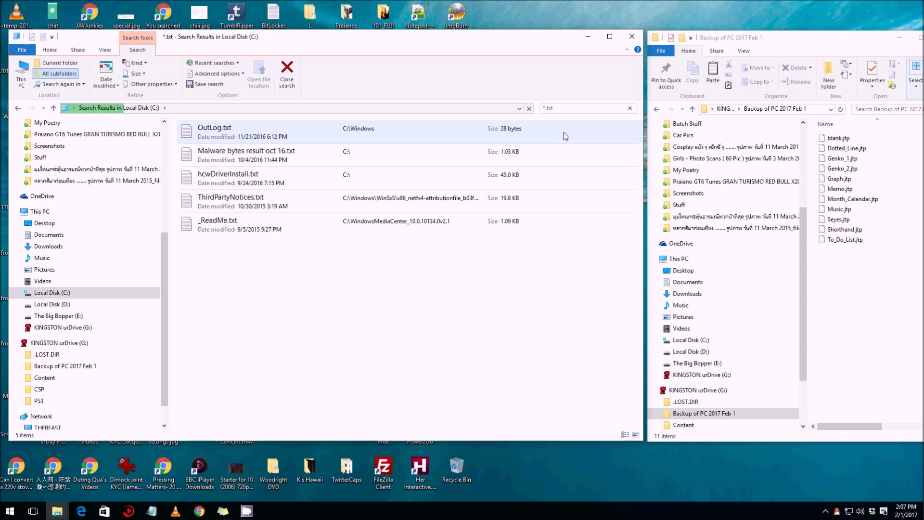
Change the Local Disk (C:) search to *.avi to look for video files
{"action": "key", "text": "BackSpace"}
{"action": "key", "text": "BackSpace"}
{"action": "key", "text": "BackSpace"}
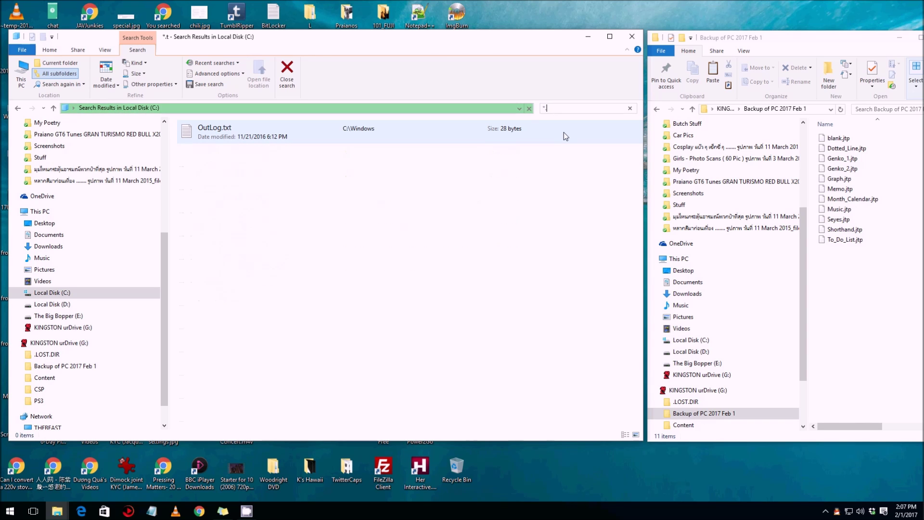
{"action": "type", "text": "avi"}
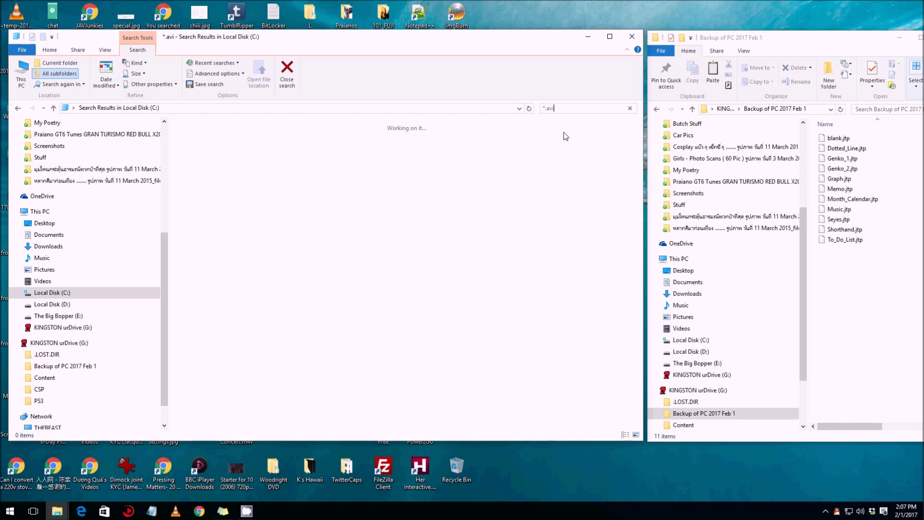
Change the Local Disk (C:) search to *.* to look for files of every type
{"action": "key", "text": "BackSpace"}
{"action": "key", "text": "BackSpace"}
{"action": "key", "text": "BackSpace"}
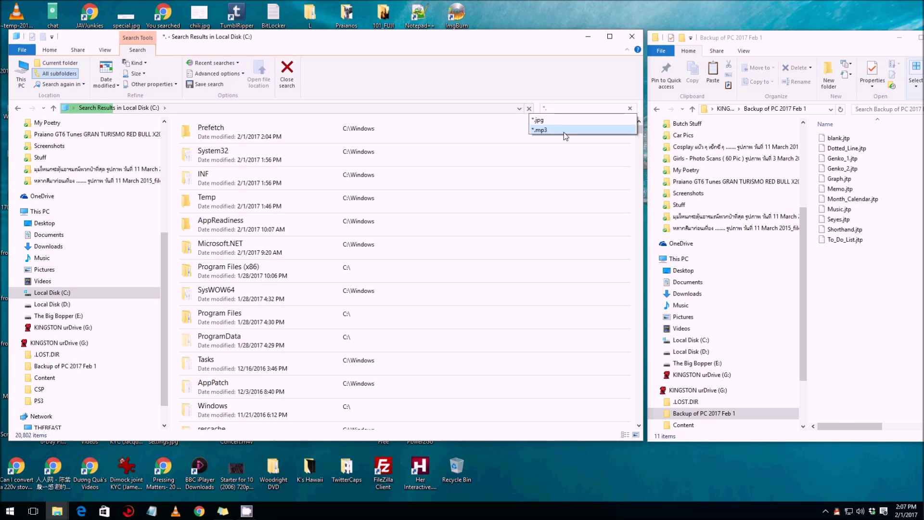
{"action": "type", "text": "*"}
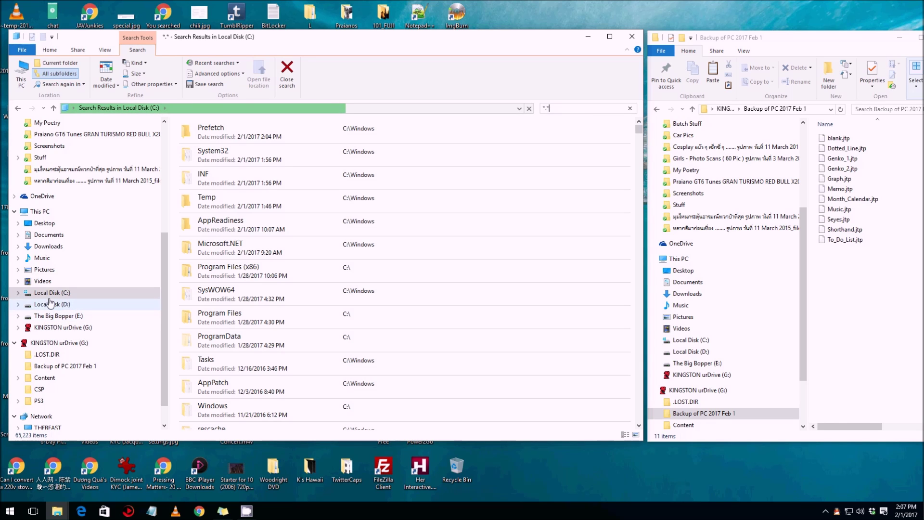
Go back to the KINGSTON drive's root in the backup window and check the drive's used and free space in its properties
{"action": "left_click_drag", "start_coordinate": [860, 38], "coordinate": [722, 50]}
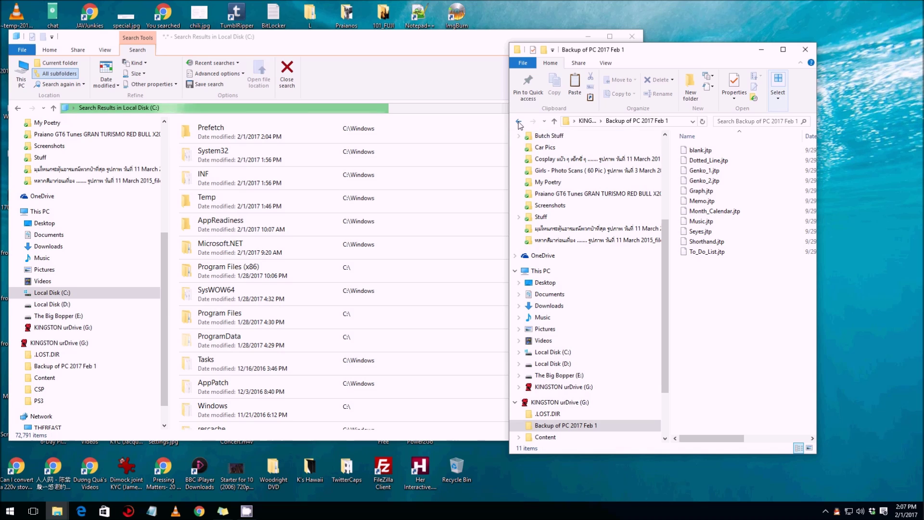
{"action": "key", "text": "alt+Left"}
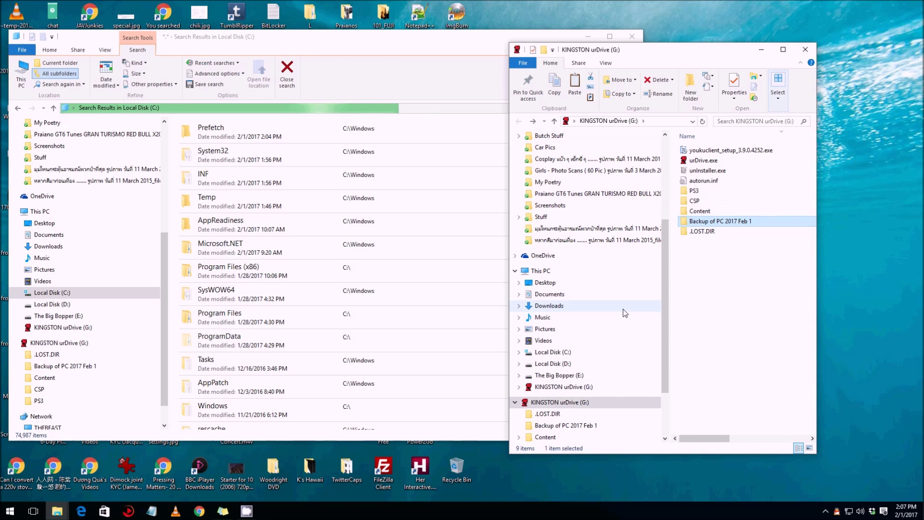
{"action": "right_click", "coordinate": [554, 406]}
{"action": "left_click", "coordinate": [581, 394]}
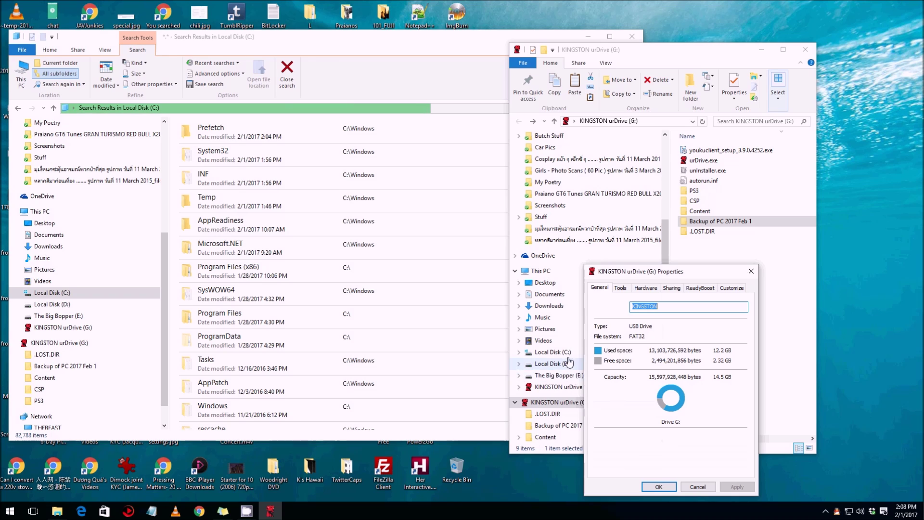
{"action": "left_click_drag", "start_coordinate": [716, 277], "coordinate": [516, 192]}
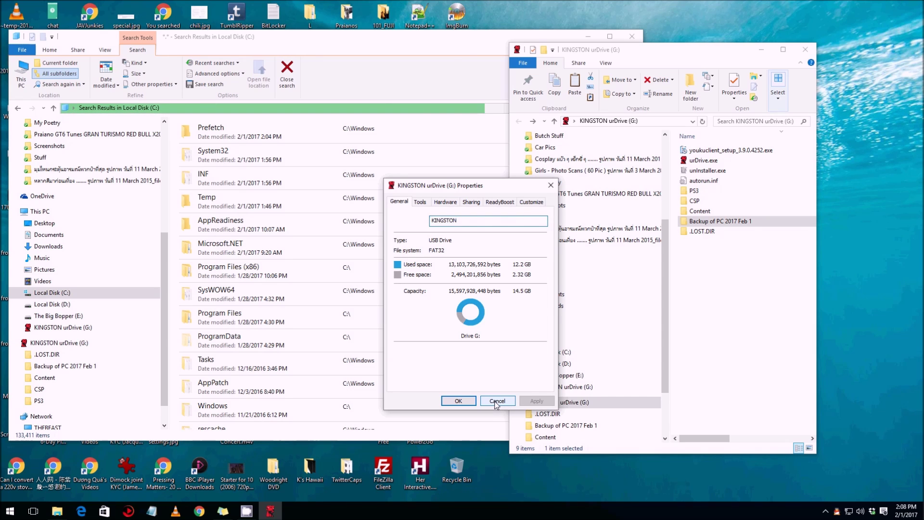
{"action": "left_click", "coordinate": [496, 402]}
Move the KINGSTON window aside and clear the search on Local Disk (C:)
{"action": "left_click_drag", "start_coordinate": [676, 55], "coordinate": [835, 37]}
{"action": "left_click", "coordinate": [630, 109]}
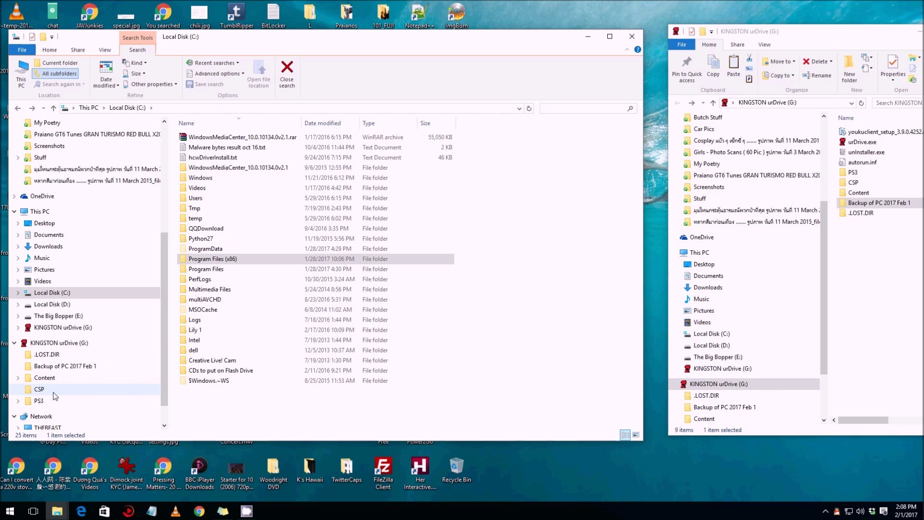
Maximize the KINGSTON drive window and open the Backup of PC 2017 Feb 1 folder
{"action": "left_click_drag", "start_coordinate": [739, 30], "coordinate": [593, 44]}
{"action": "left_click_drag", "start_coordinate": [706, 44], "coordinate": [397, 59]}
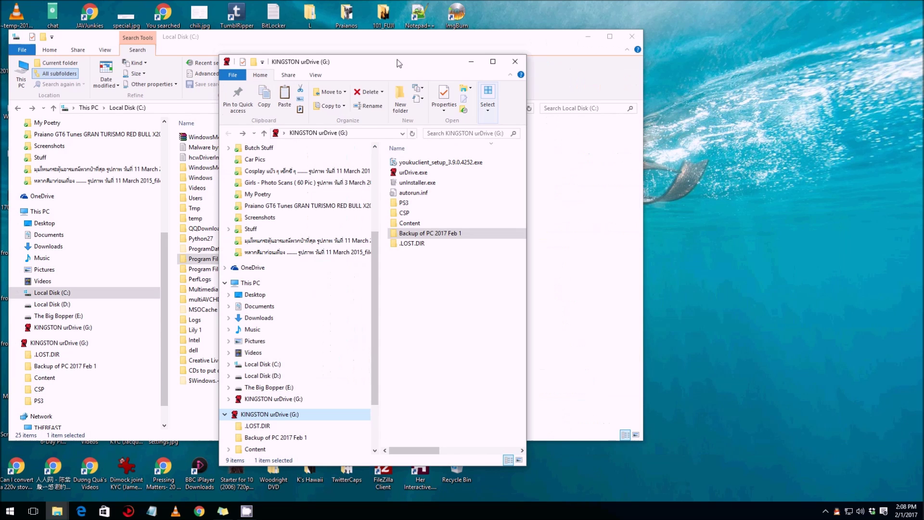
{"action": "double_click", "coordinate": [494, 61]}
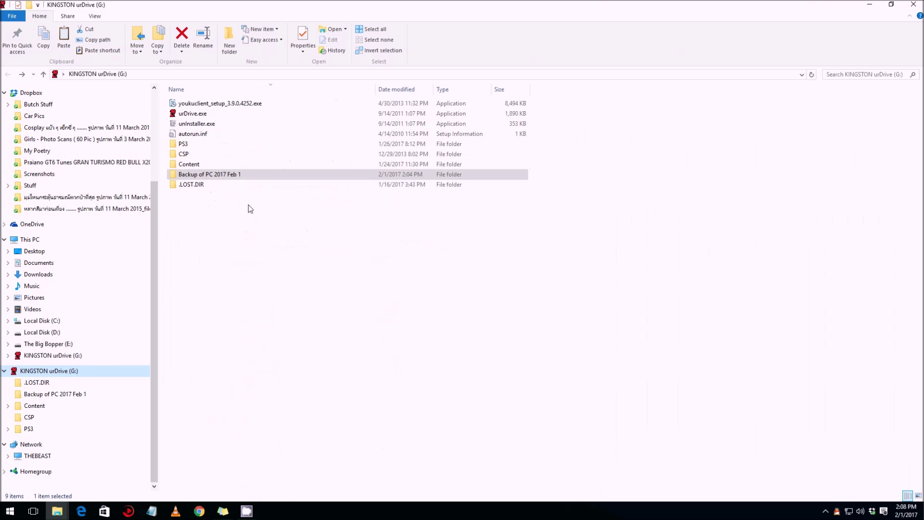
{"action": "left_click_drag", "start_coordinate": [224, 176], "coordinate": [224, 176]}
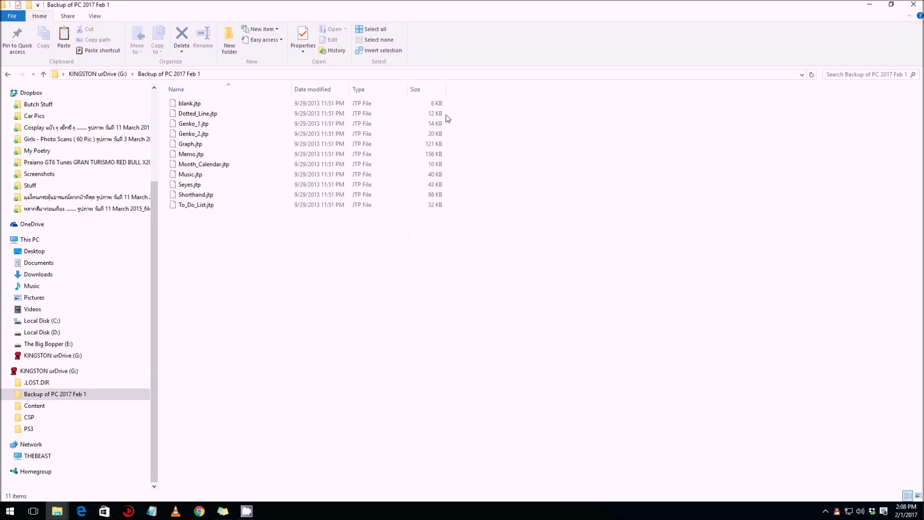
Check the combined size of all files in the backup folder, blank.jtp through To_Do_List.jtp, in their properties
{"action": "left_click", "coordinate": [212, 103]}
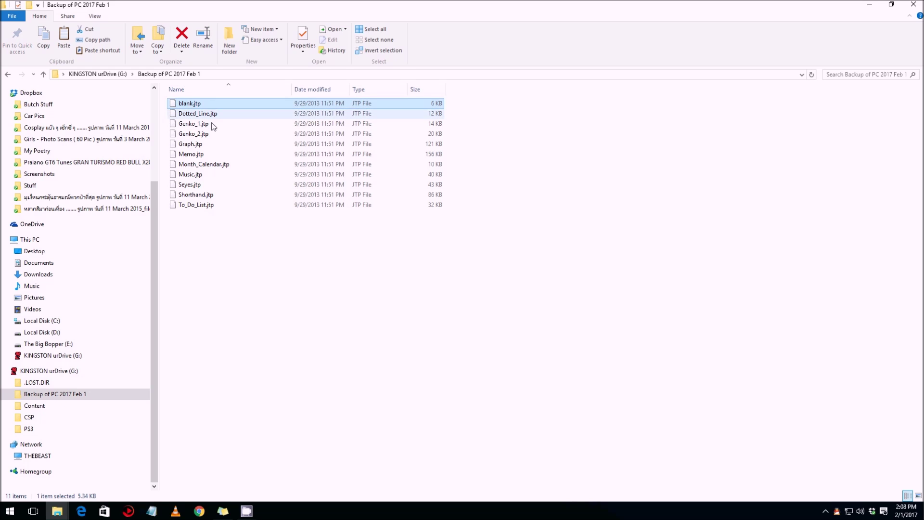
{"action": "left_click", "coordinate": [189, 206], "text": "shift"}
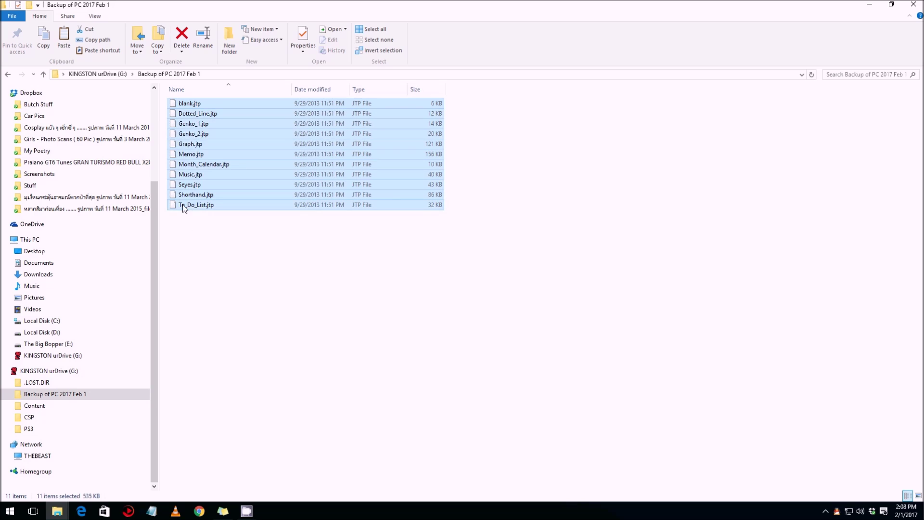
{"action": "right_click", "coordinate": [240, 143]}
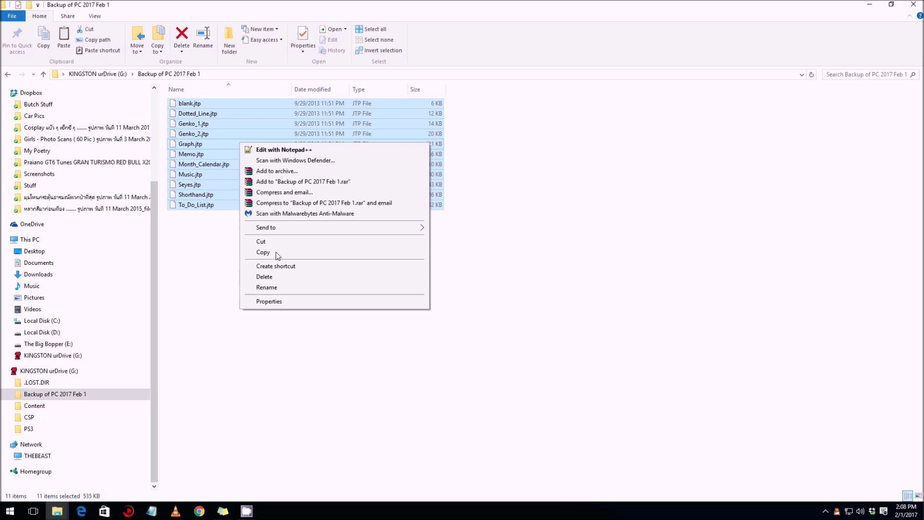
{"action": "left_click", "coordinate": [265, 302]}
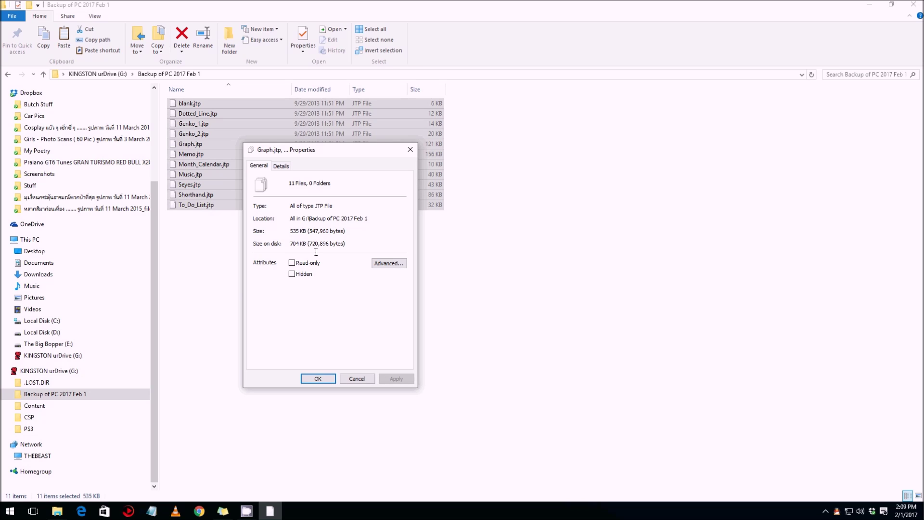
{"action": "left_click", "coordinate": [357, 379]}
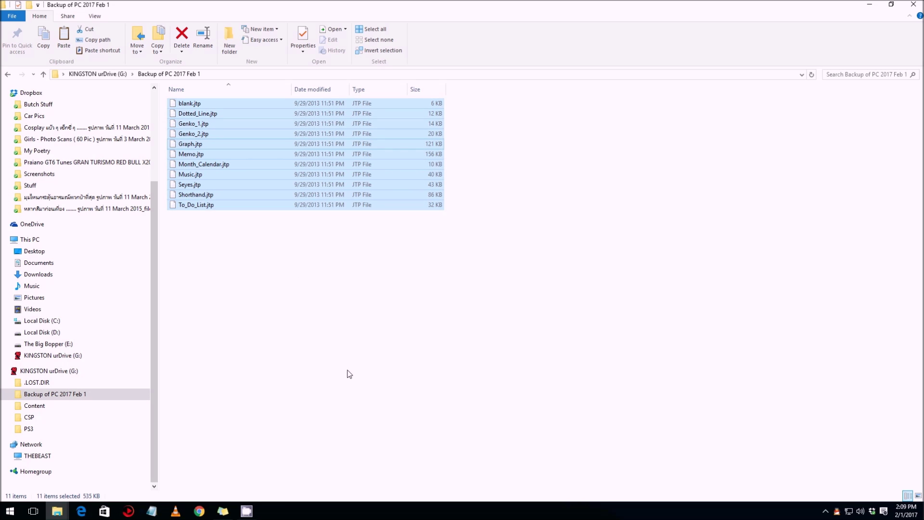
Return to the KINGSTON drive's root and check the Backup of PC 2017 Feb 1 folder's size in its properties
{"action": "left_click", "coordinate": [6, 74]}
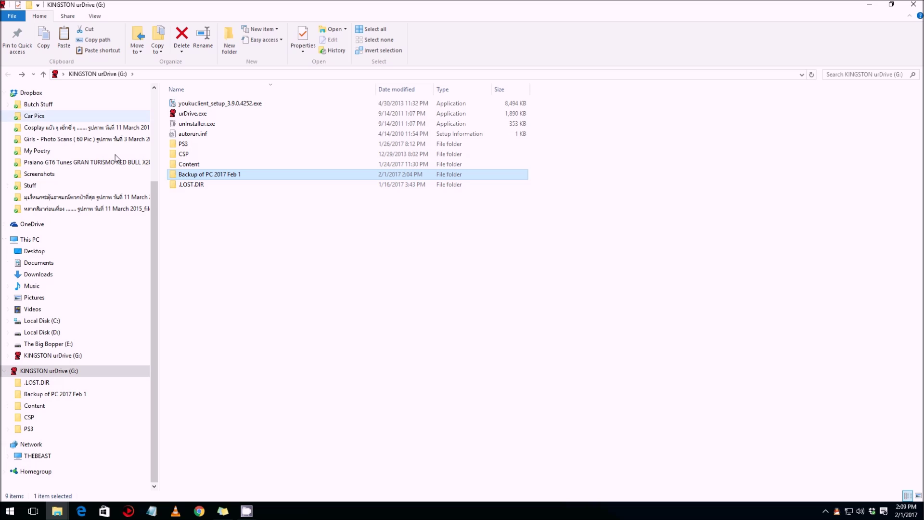
{"action": "right_click", "coordinate": [199, 176]}
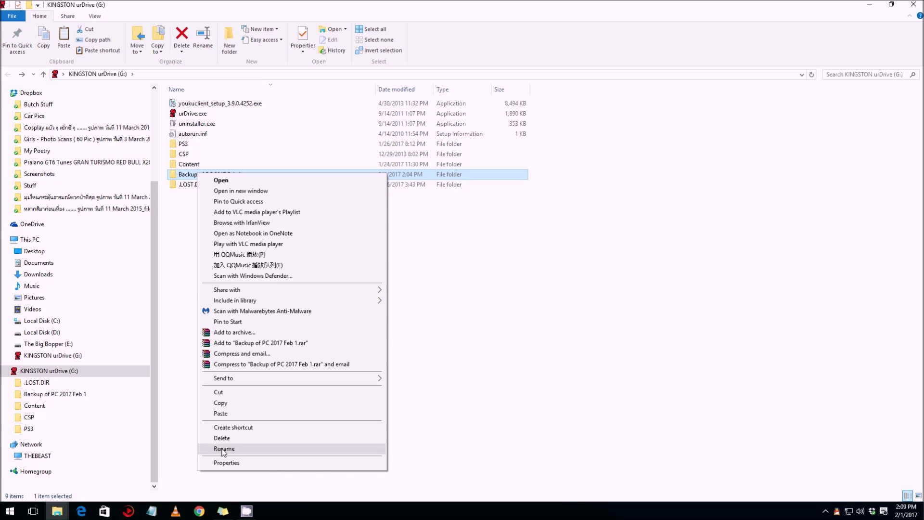
{"action": "left_click", "coordinate": [232, 463]}
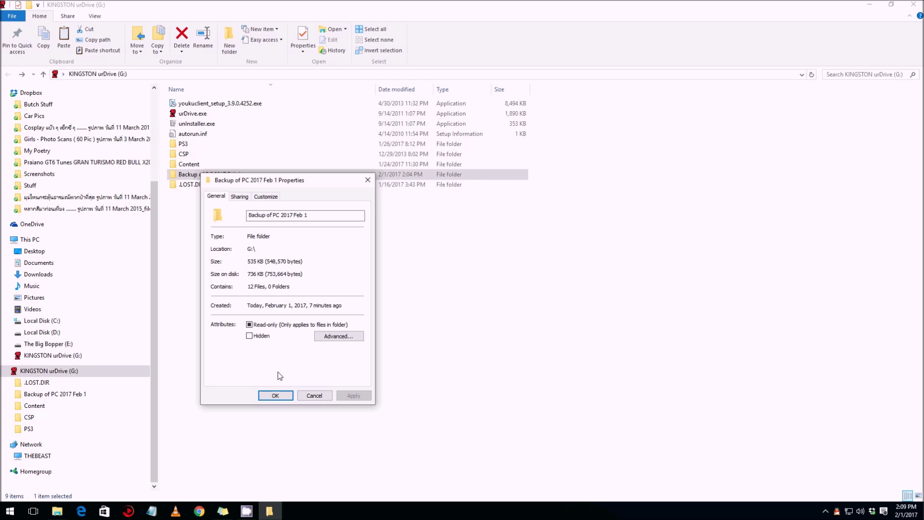
{"action": "left_click", "coordinate": [314, 396]}
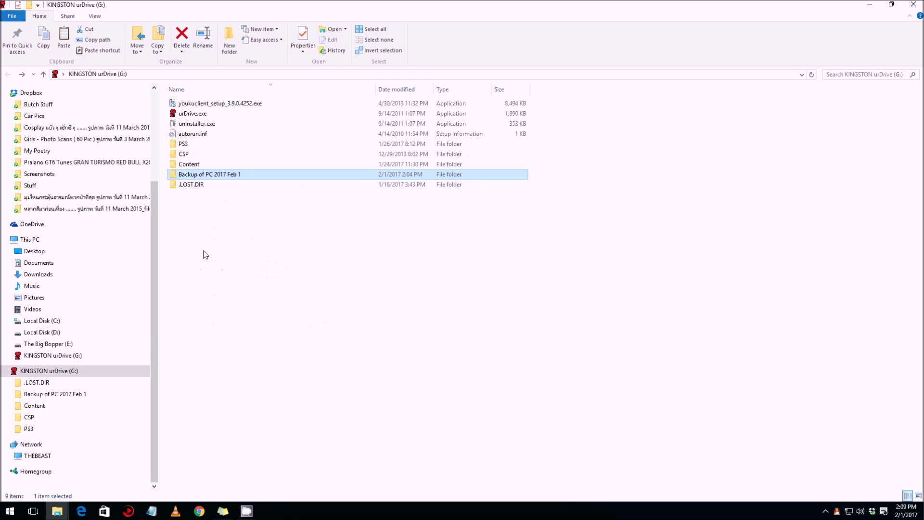
Check the KINGSTON urDrive (G:) drive's used and free space in its properties
{"action": "right_click", "coordinate": [45, 374]}
{"action": "left_click", "coordinate": [68, 368]}
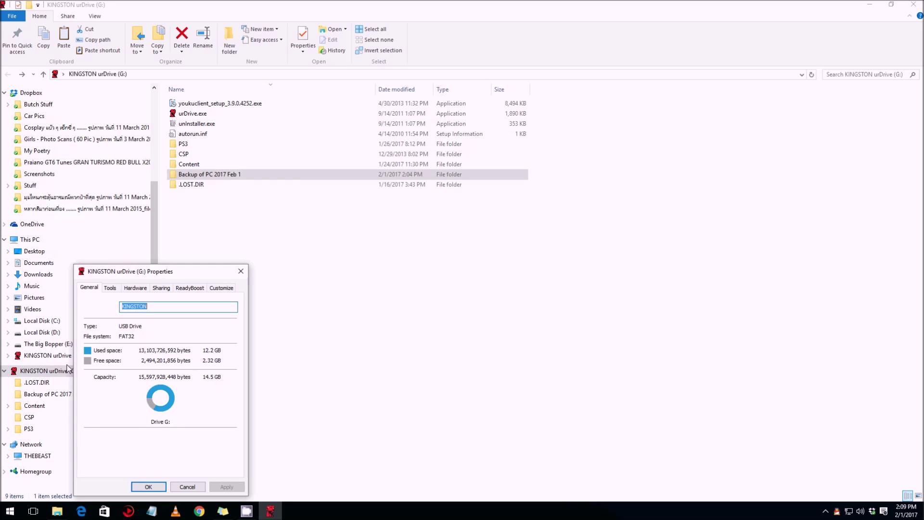
{"action": "left_click", "coordinate": [195, 488]}
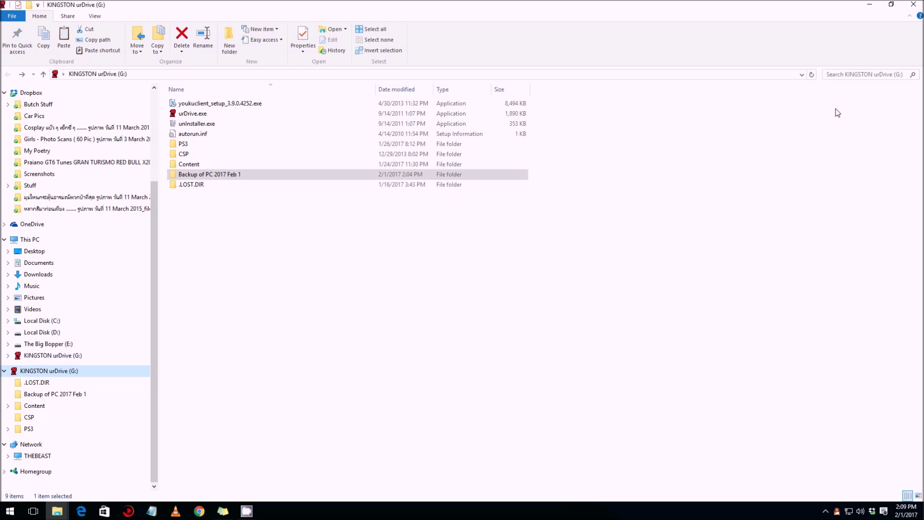
Close the KINGSTON drive window and safely eject the DataTraveler G3 USB drive
{"action": "left_click", "coordinate": [911, 7]}
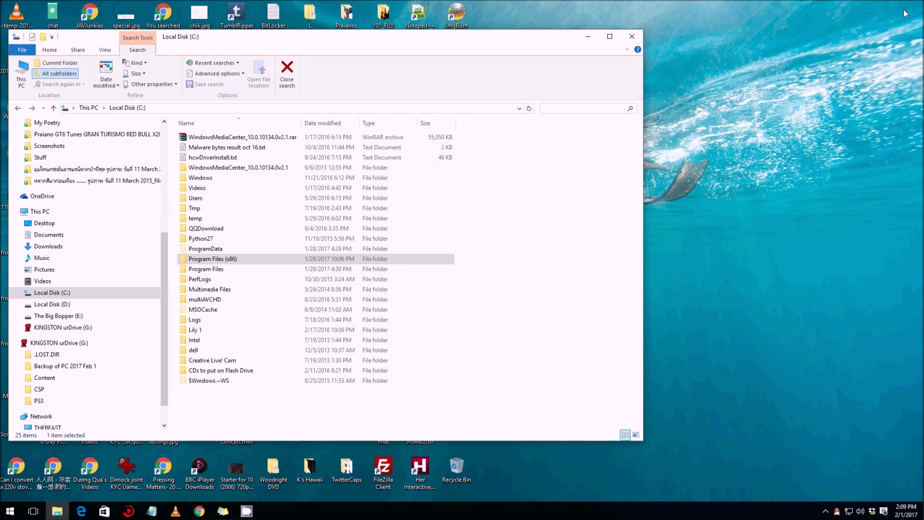
{"action": "left_click", "coordinate": [826, 512]}
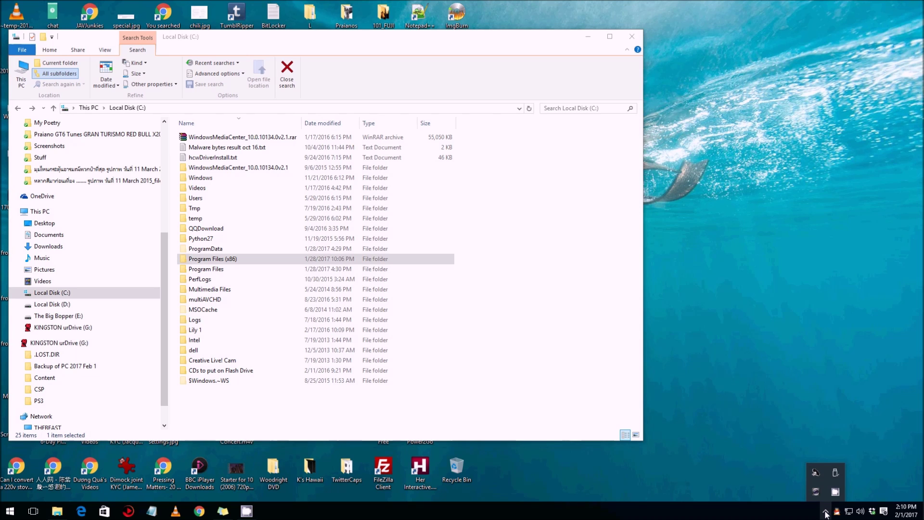
{"action": "left_click", "coordinate": [835, 474]}
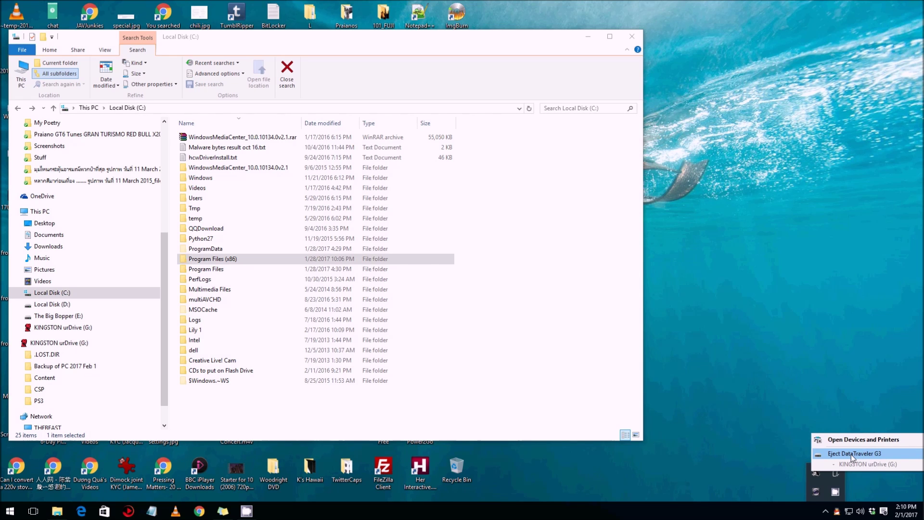
{"action": "left_click", "coordinate": [851, 454]}
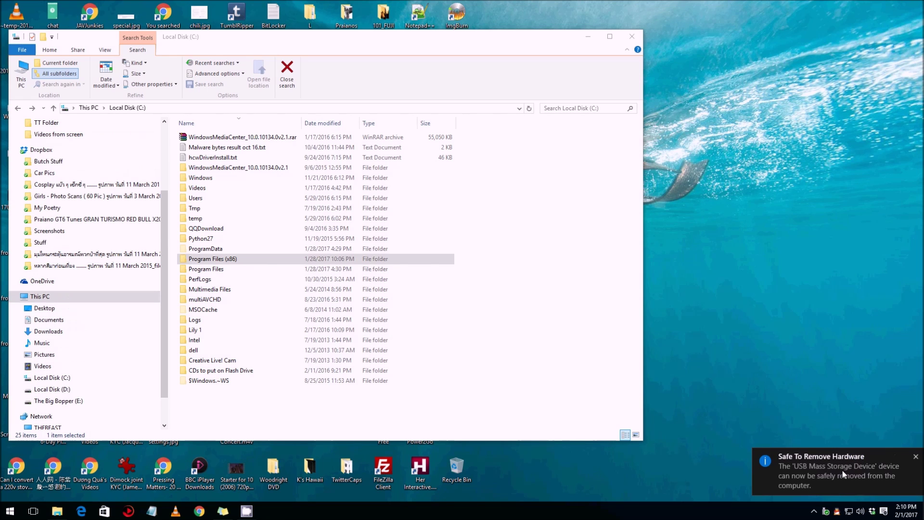